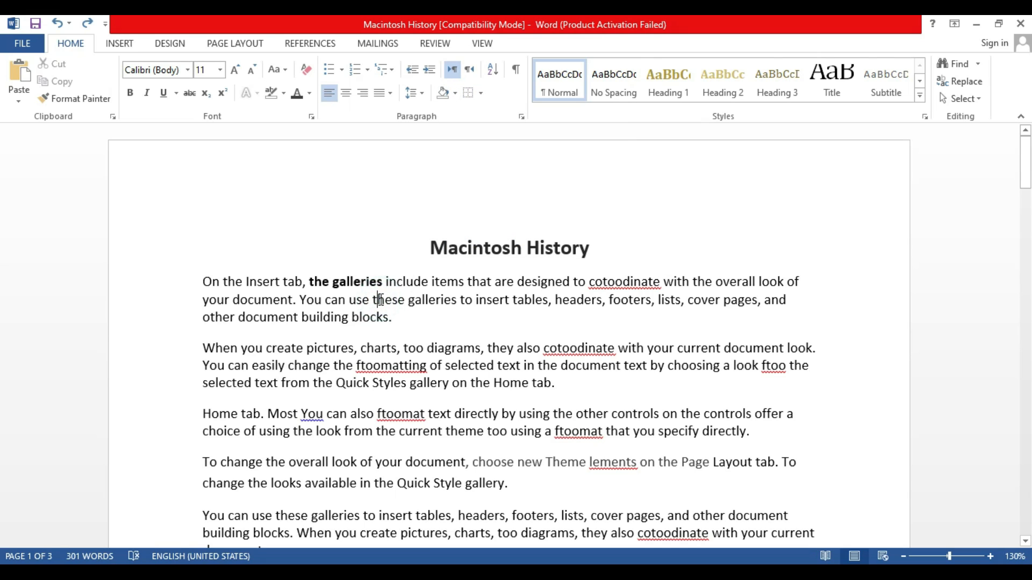
{"action": "left_click", "coordinate": [455, 93]}
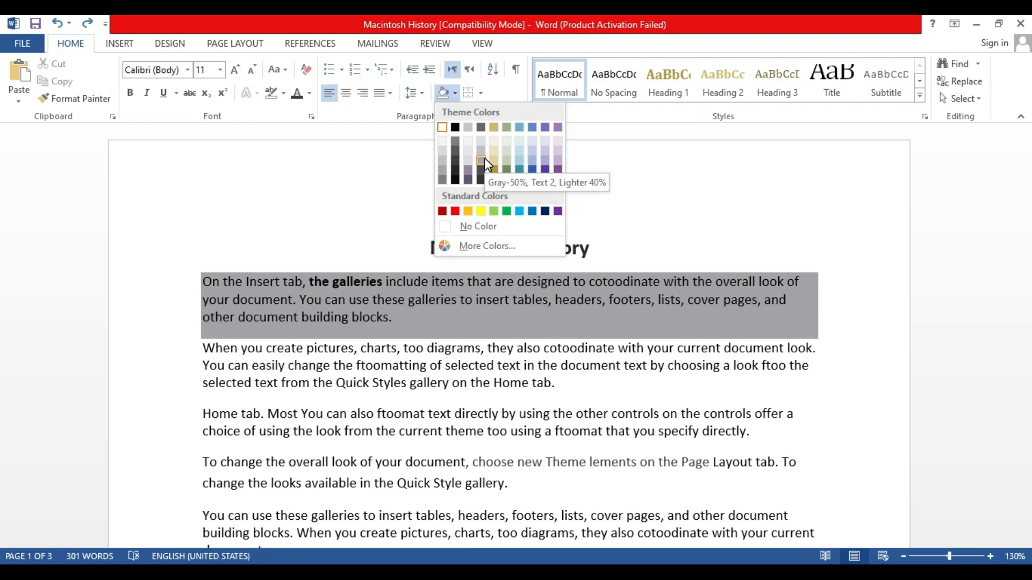
{"action": "left_click", "coordinate": [392, 159]}
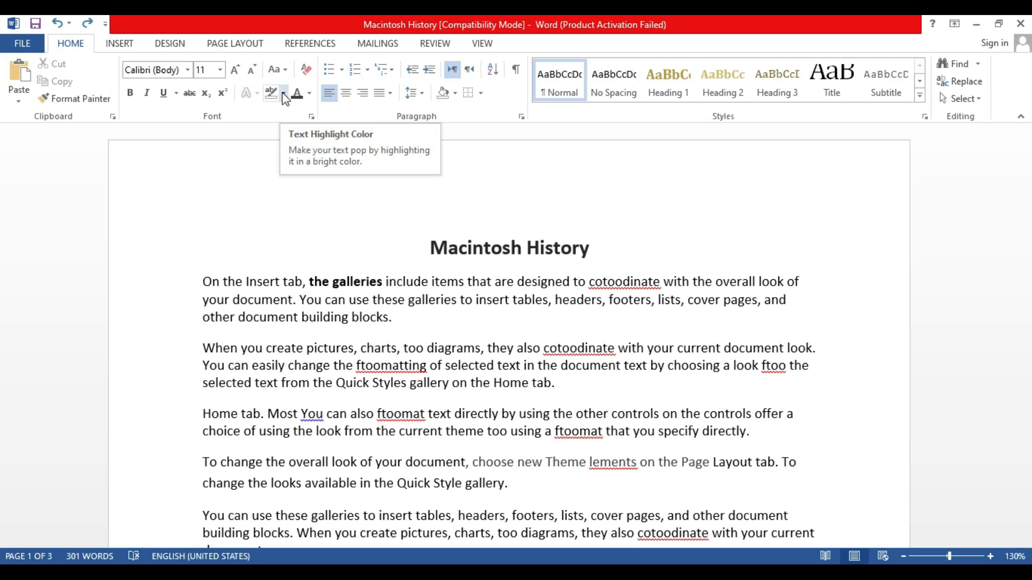
{"action": "left_click", "coordinate": [283, 94]}
{"action": "left_click", "coordinate": [380, 264]}
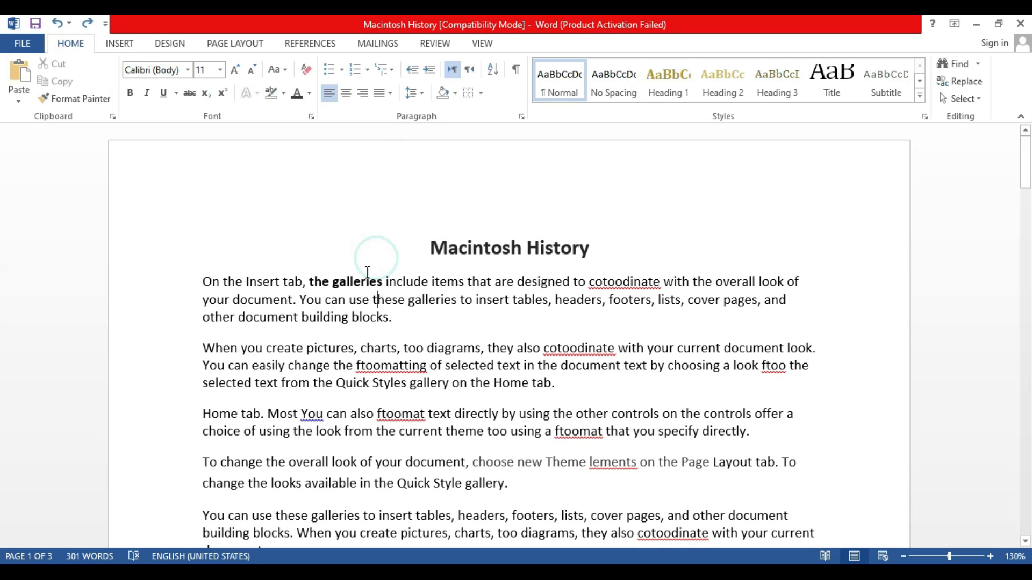
{"action": "left_click_drag", "start_coordinate": [373, 301], "coordinate": [477, 302]}
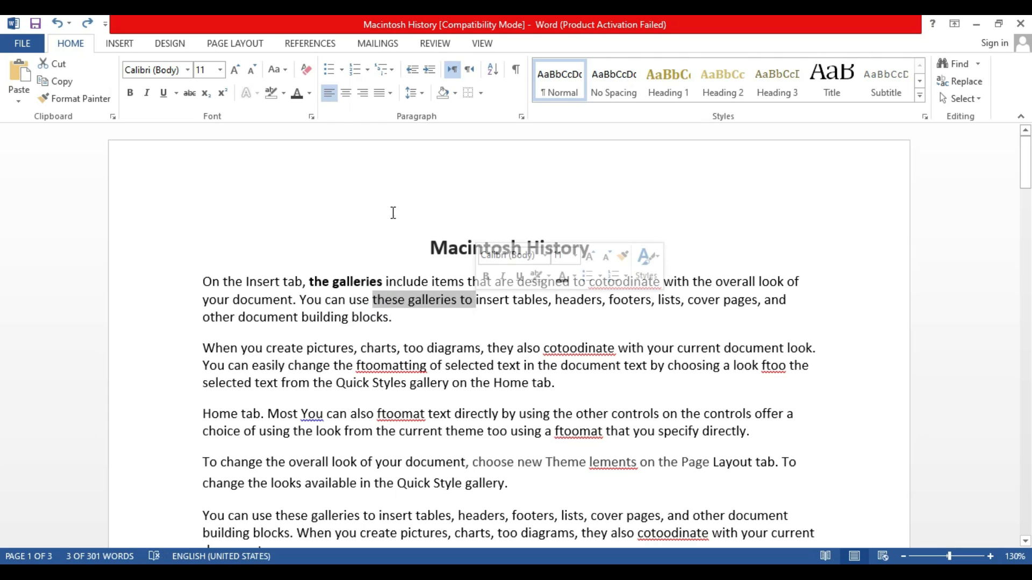
{"action": "left_click", "coordinate": [282, 94]}
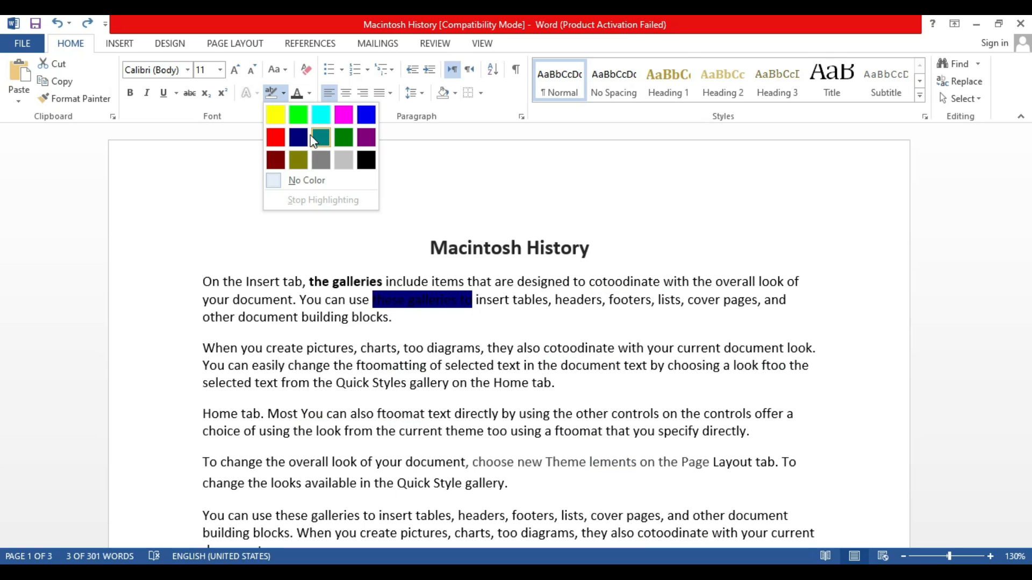
{"action": "left_click", "coordinate": [461, 154]}
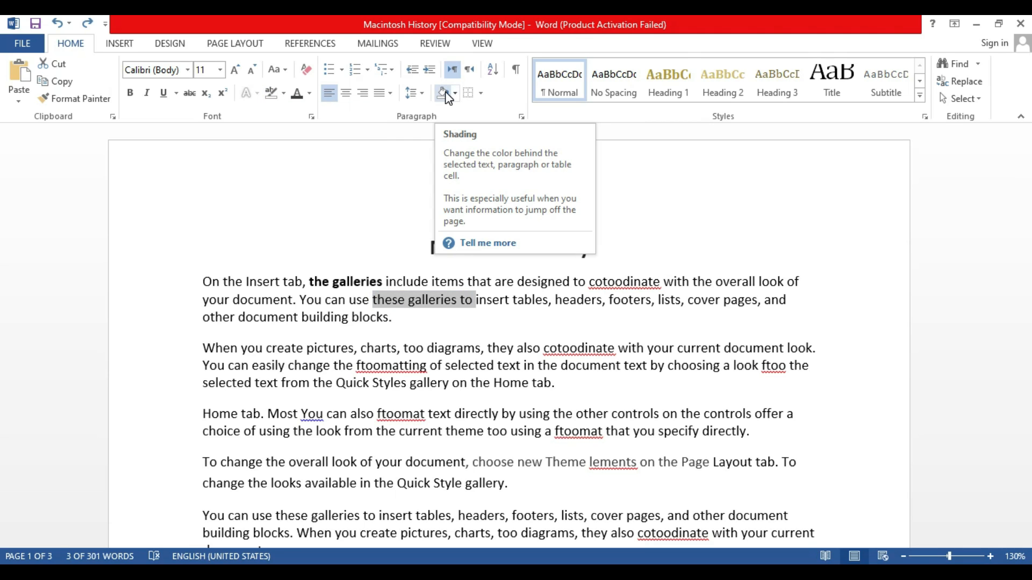
Step: Apply tan background shading to the whole first body paragraph below the Macintosh History title
{"action": "left_click", "coordinate": [299, 290]}
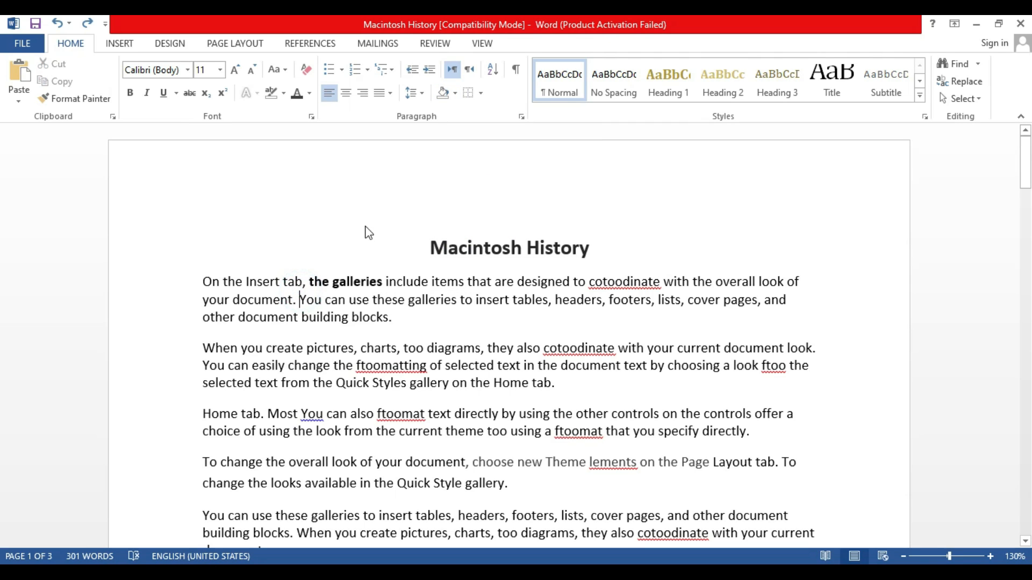
{"action": "left_click", "coordinate": [455, 94]}
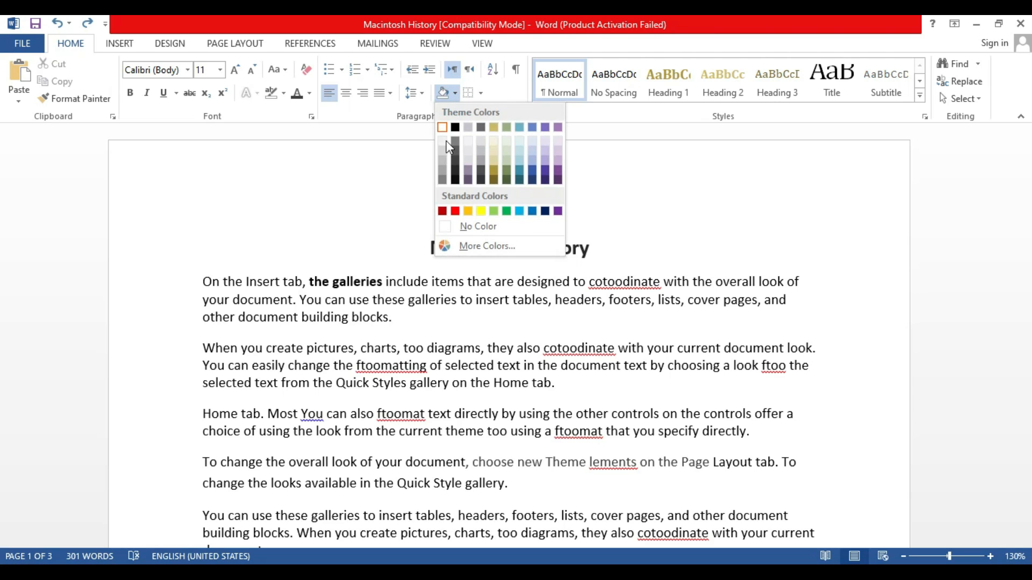
{"action": "left_click", "coordinate": [494, 157]}
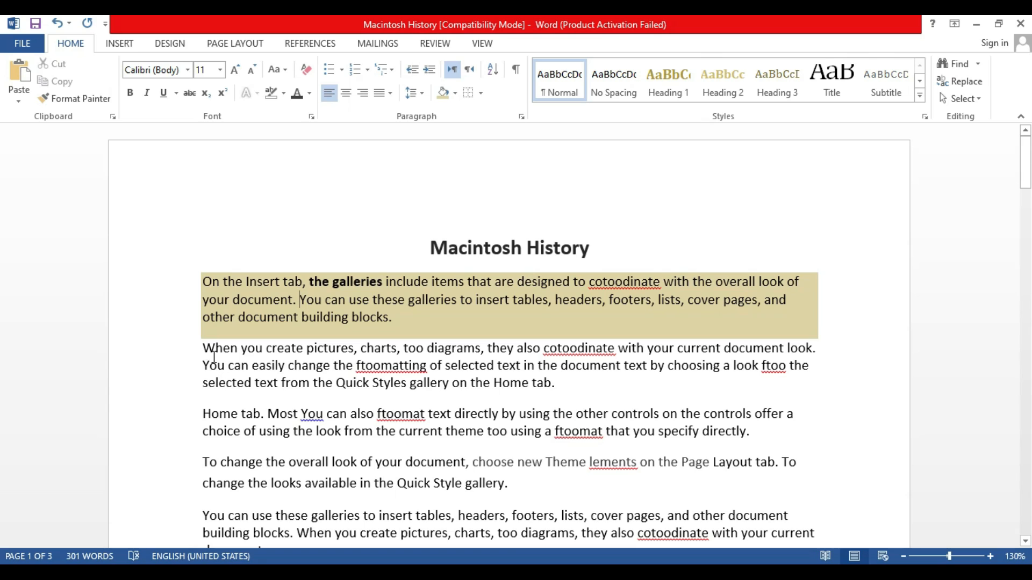
Step: Highlight the text of the second paragraph, starting "When you create pictures", in bright green
{"action": "left_click_drag", "start_coordinate": [204, 351], "coordinate": [564, 382]}
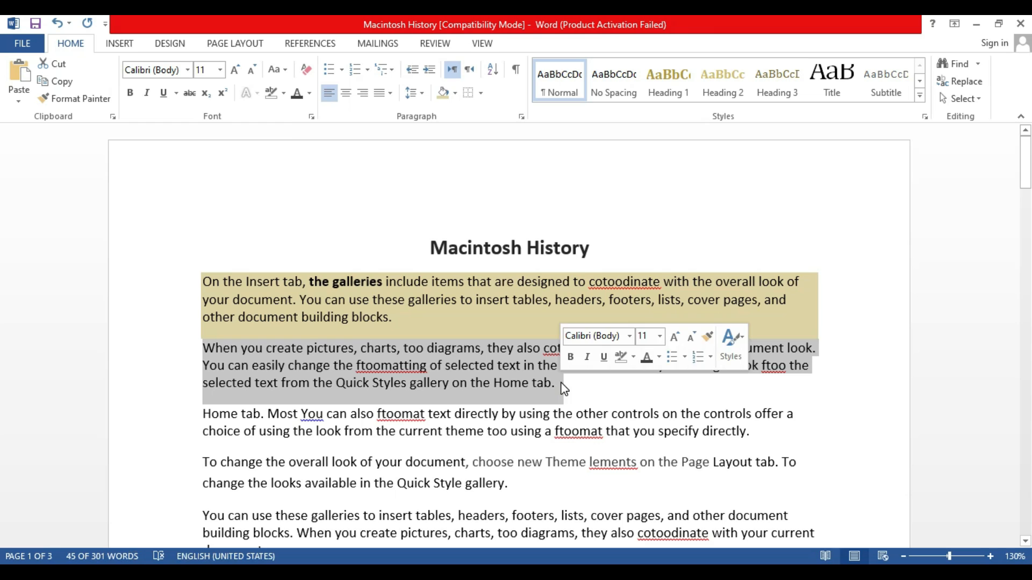
{"action": "left_click", "coordinate": [282, 95]}
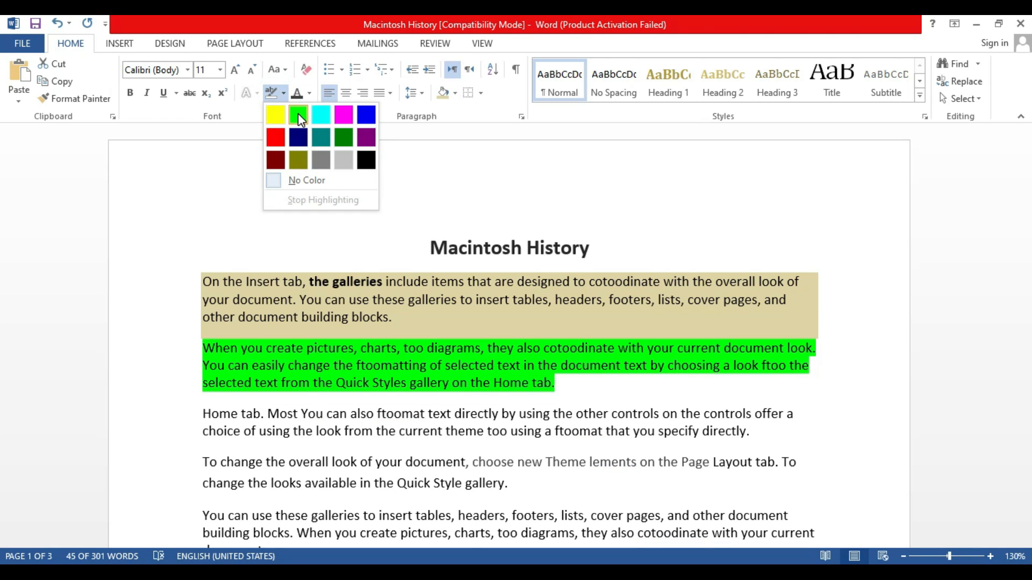
{"action": "left_click", "coordinate": [299, 114]}
{"action": "left_click", "coordinate": [538, 331]}
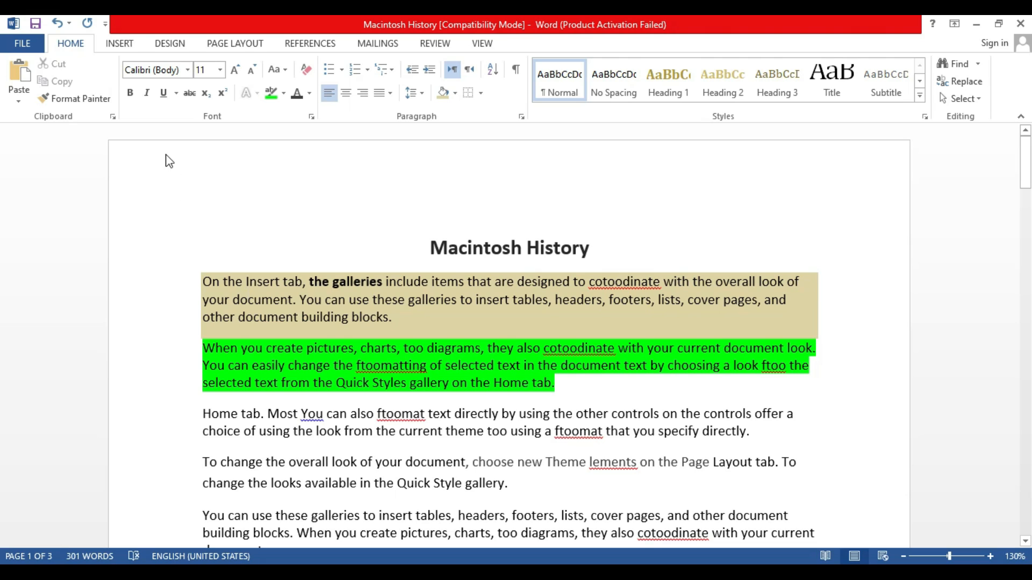
Step: Undo the bright green highlight on the second paragraph and set the first body paragraph's shading to No Color
{"action": "left_click", "coordinate": [53, 24]}
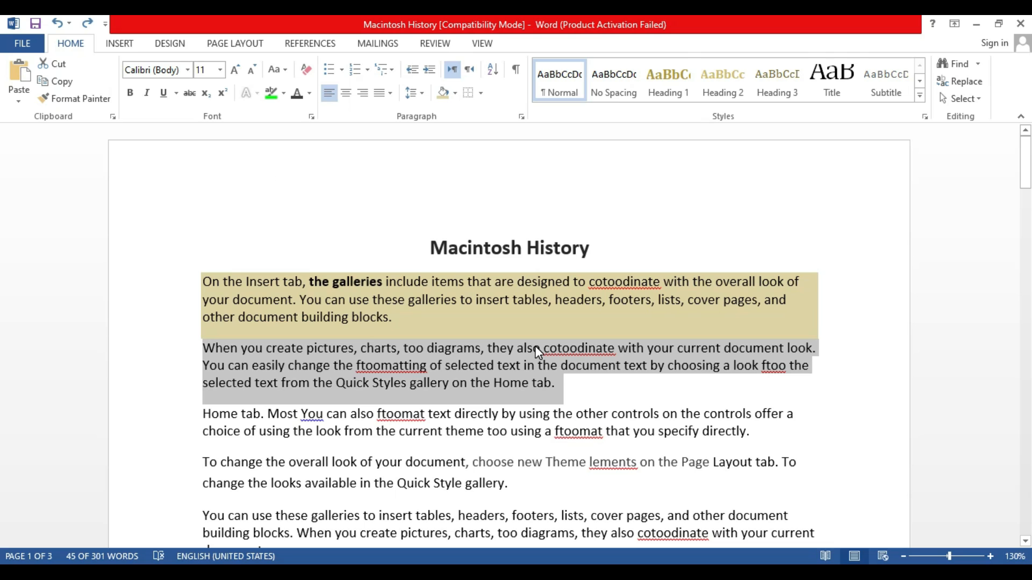
{"action": "left_click", "coordinate": [564, 366]}
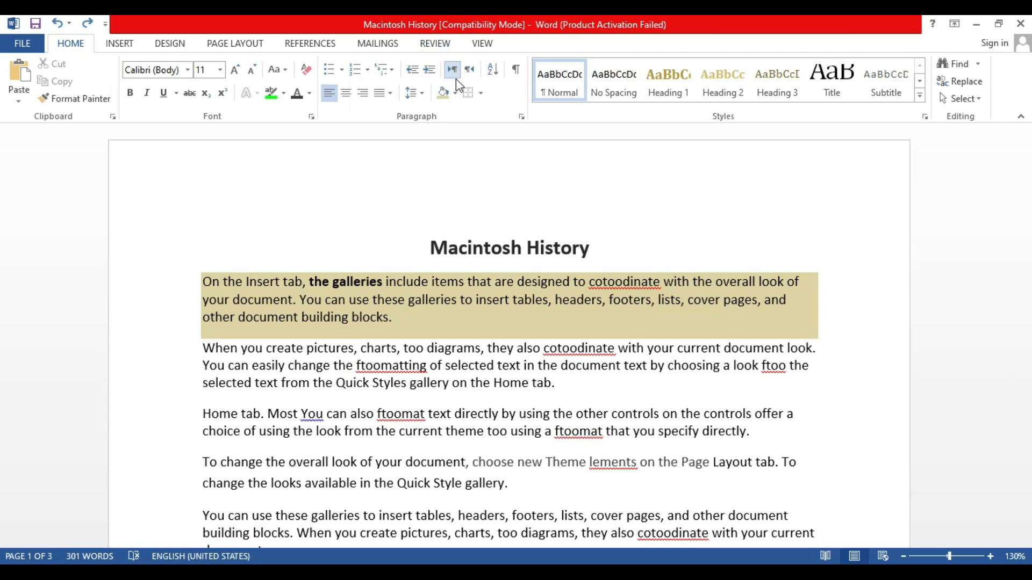
{"action": "left_click", "coordinate": [455, 94]}
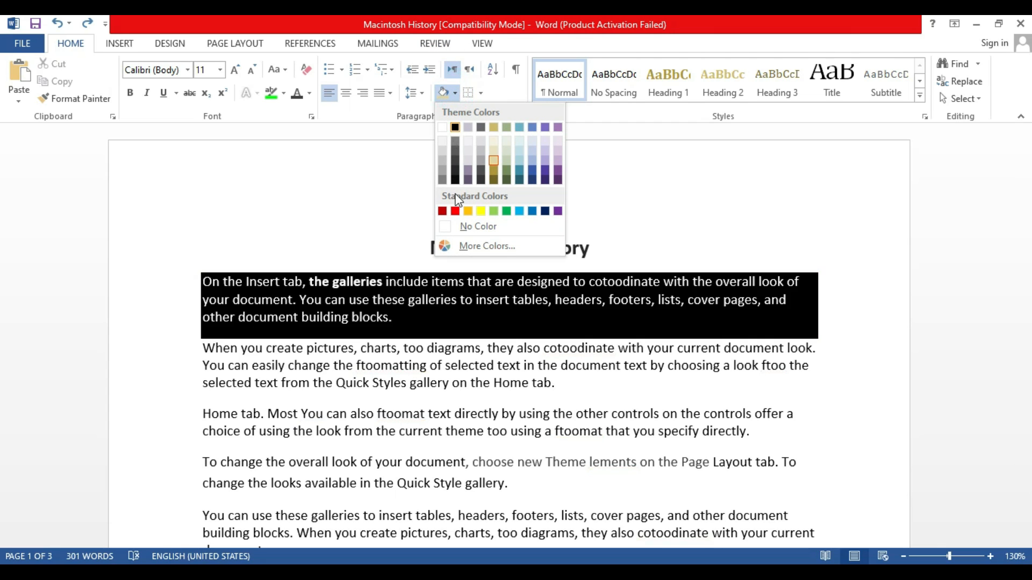
{"action": "left_click", "coordinate": [466, 225]}
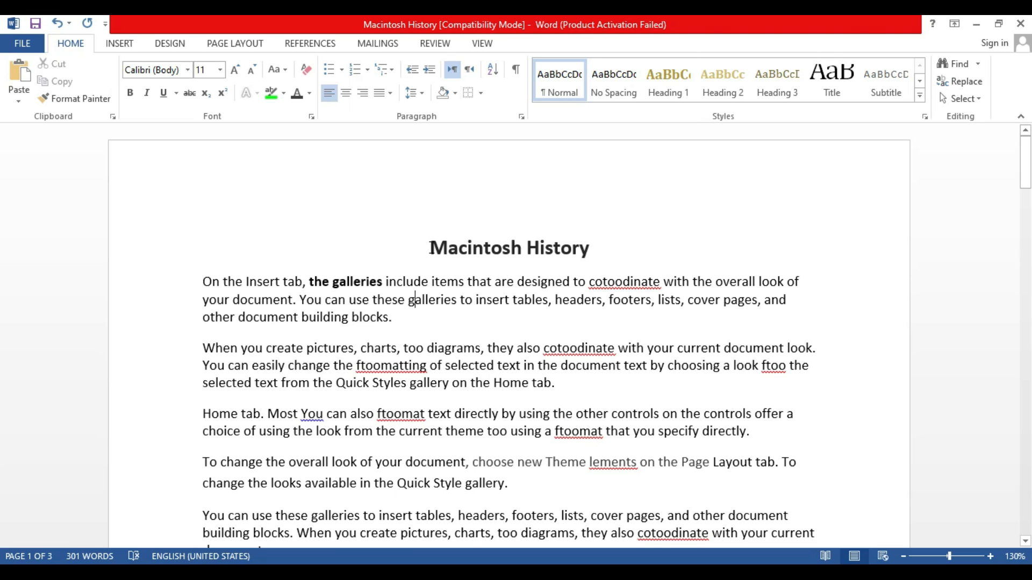
Step: Shade the Macintosh History title line with light green from the standard colors
{"action": "left_click_drag", "start_coordinate": [430, 248], "coordinate": [616, 261]}
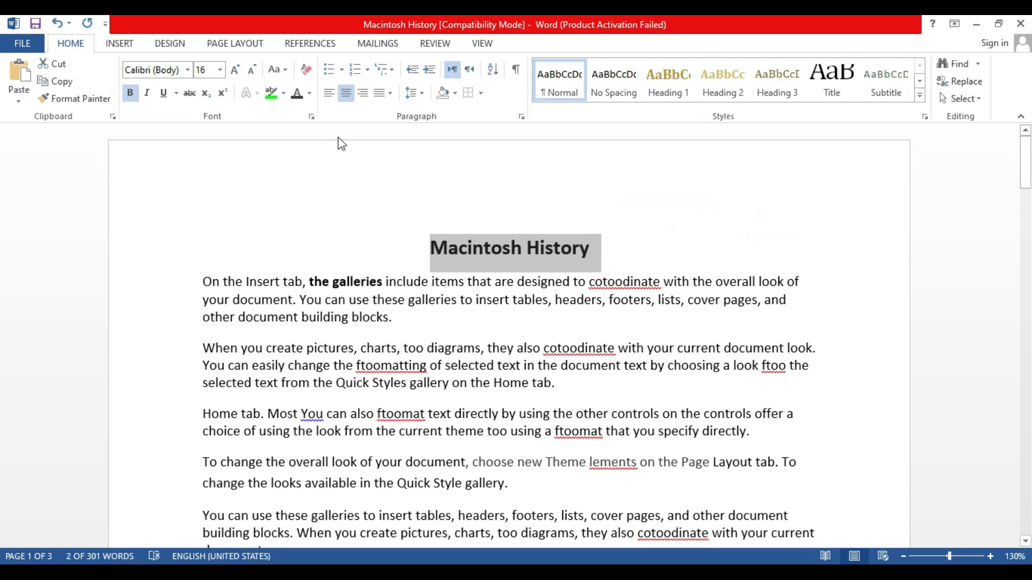
{"action": "left_click", "coordinate": [284, 95]}
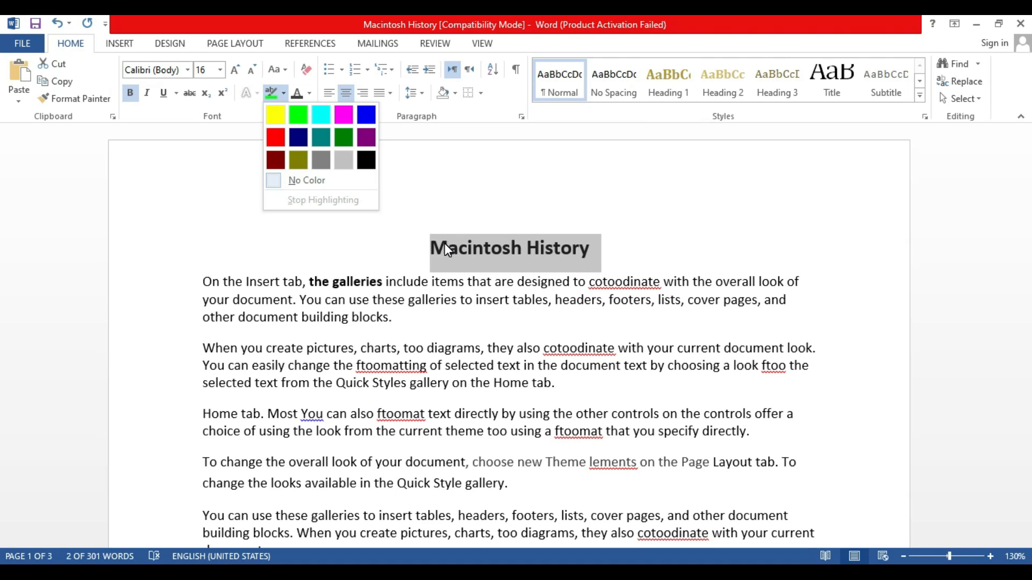
{"action": "left_click", "coordinate": [455, 94]}
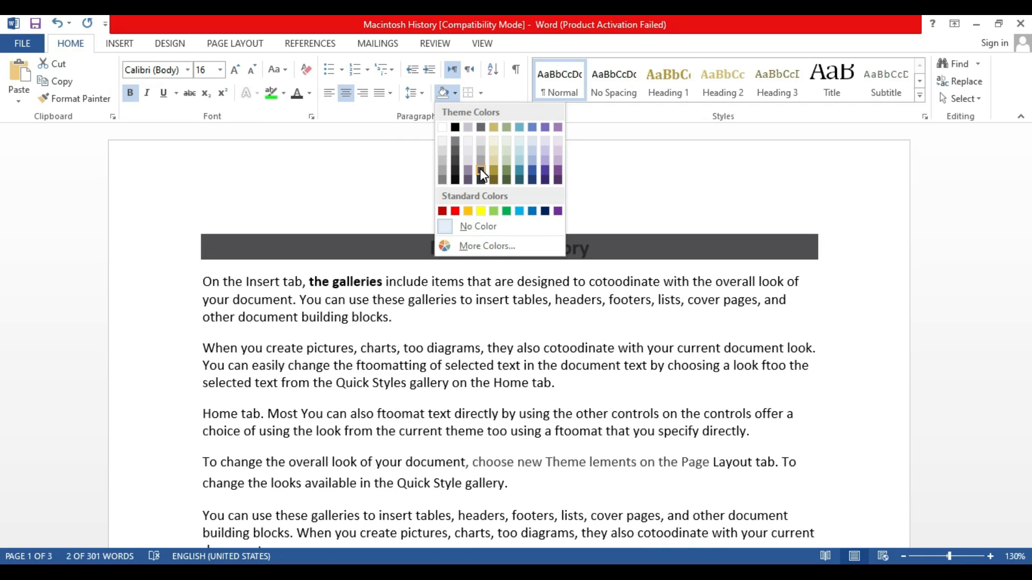
{"action": "left_click", "coordinate": [494, 211]}
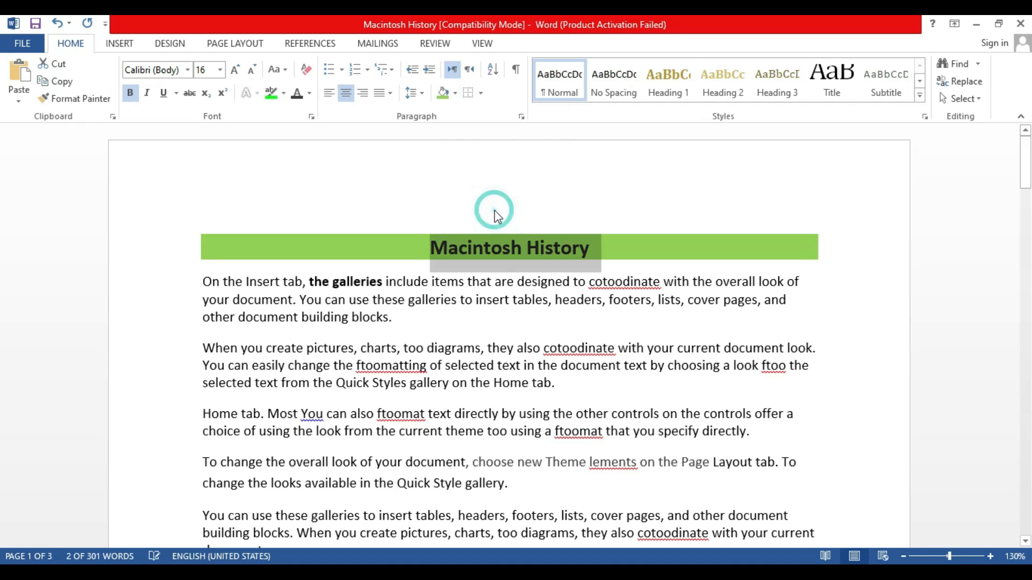
{"action": "left_click", "coordinate": [421, 248]}
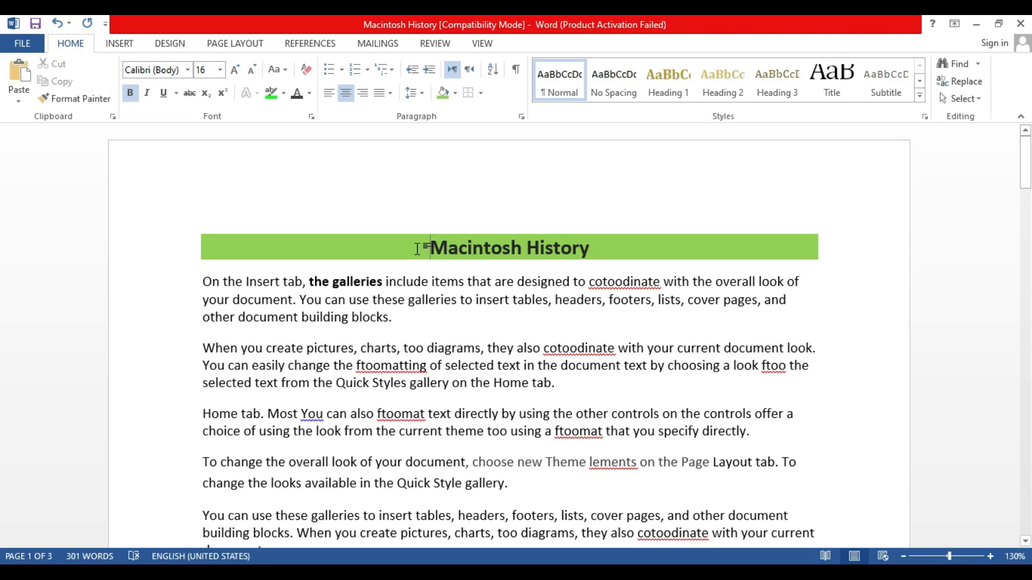
Step: Shade the first body paragraph, starting "On the Insert tab", with a pale tan theme color
{"action": "left_click", "coordinate": [332, 299]}
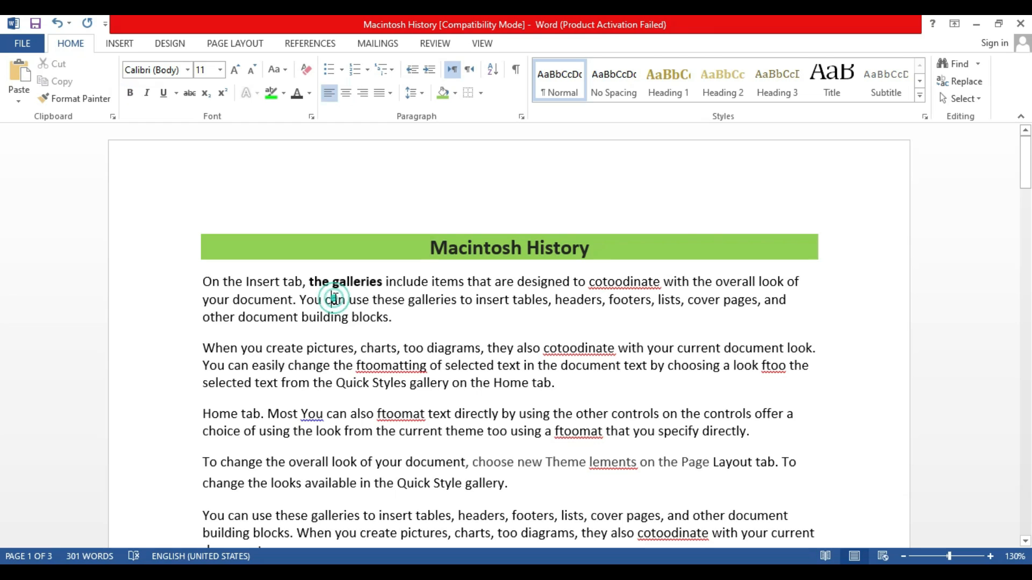
{"action": "left_click", "coordinate": [454, 94]}
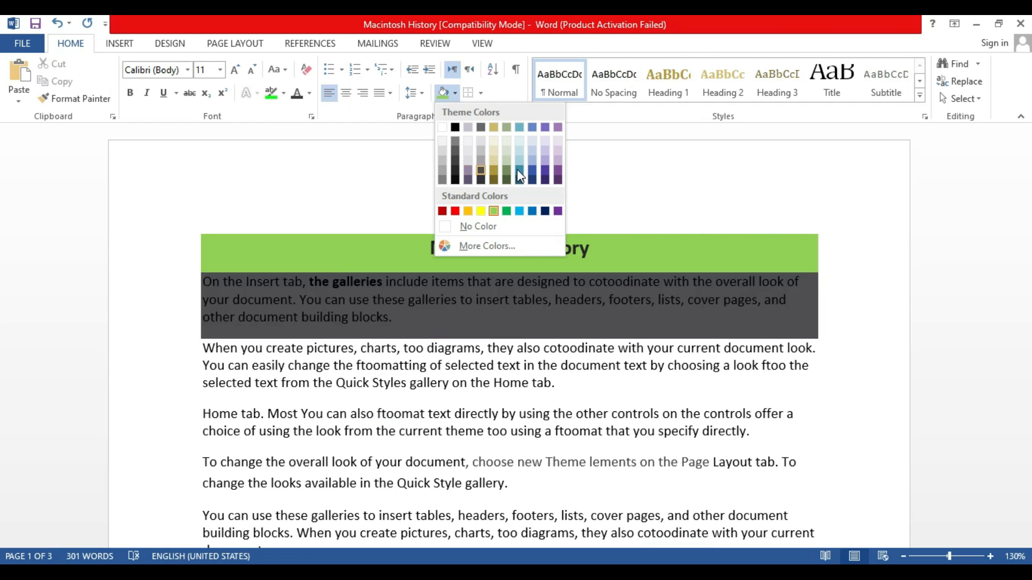
{"action": "left_click", "coordinate": [495, 144]}
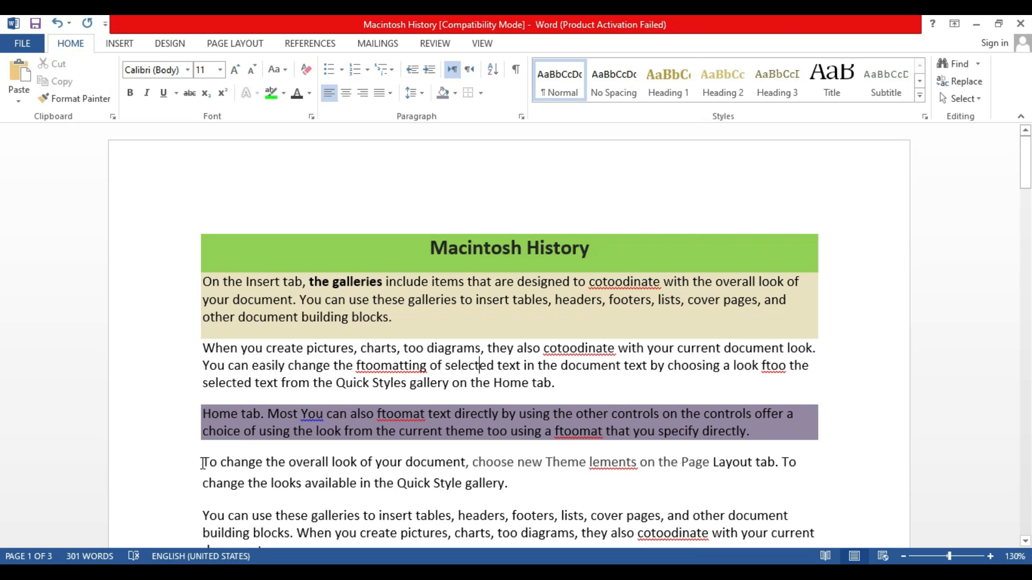
{"action": "left_click", "coordinate": [360, 465]}
{"action": "left_click", "coordinate": [455, 93]}
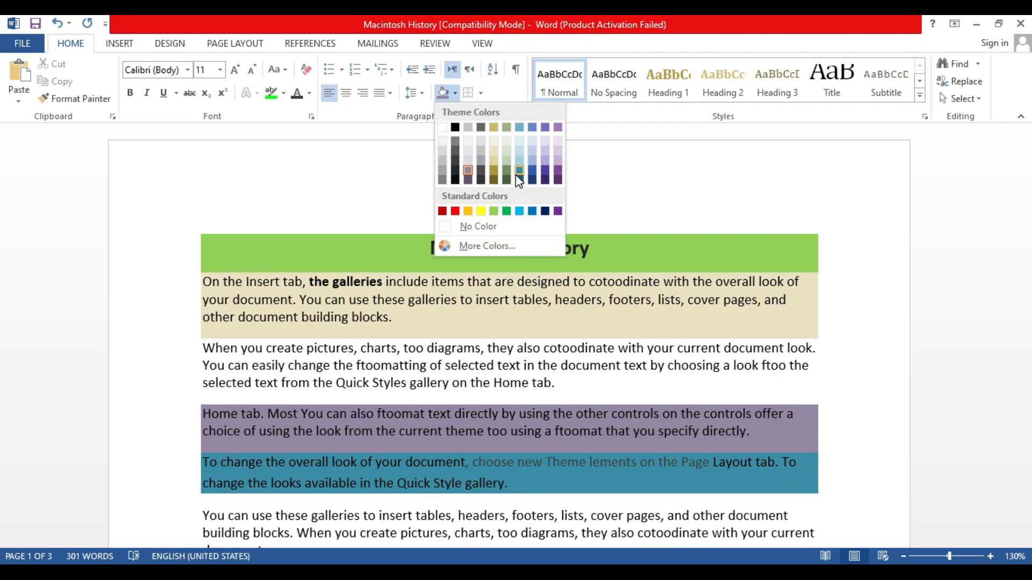
{"action": "left_click", "coordinate": [385, 362]}
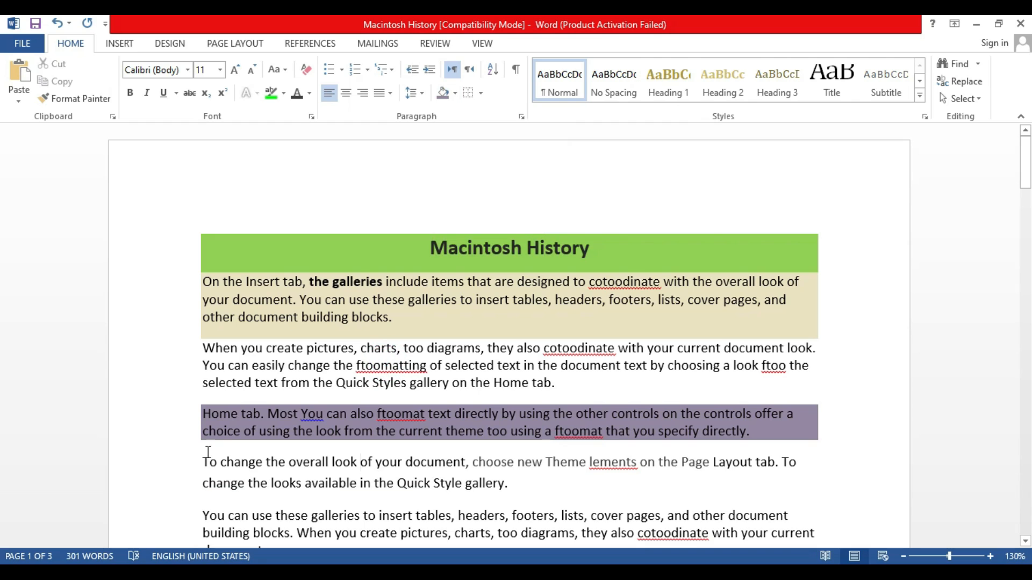
Step: Shade the paragraph starting "To change the overall look of your document" with a light blue theme color
{"action": "left_click_drag", "start_coordinate": [203, 461], "coordinate": [530, 495]}
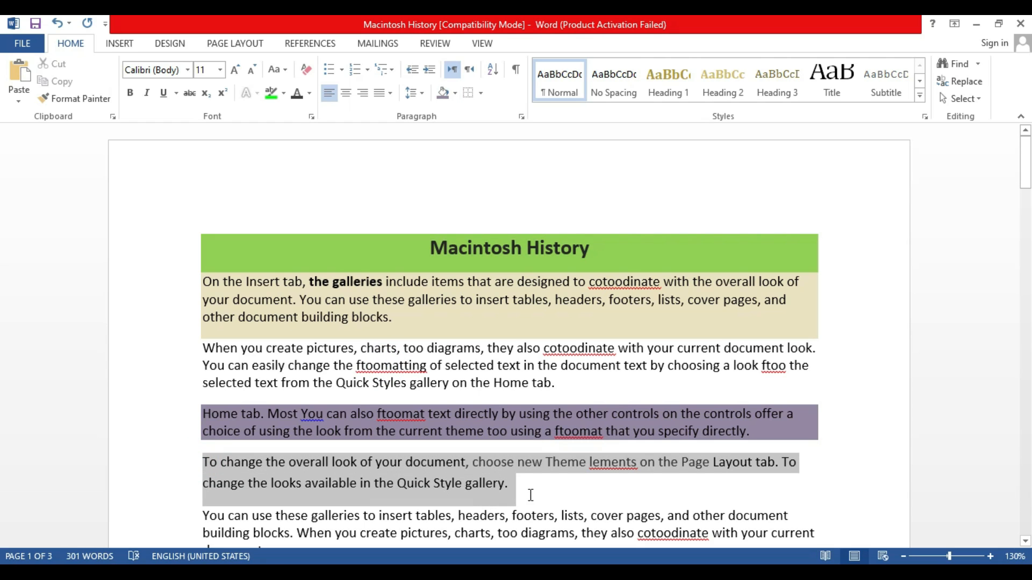
{"action": "left_click", "coordinate": [455, 94]}
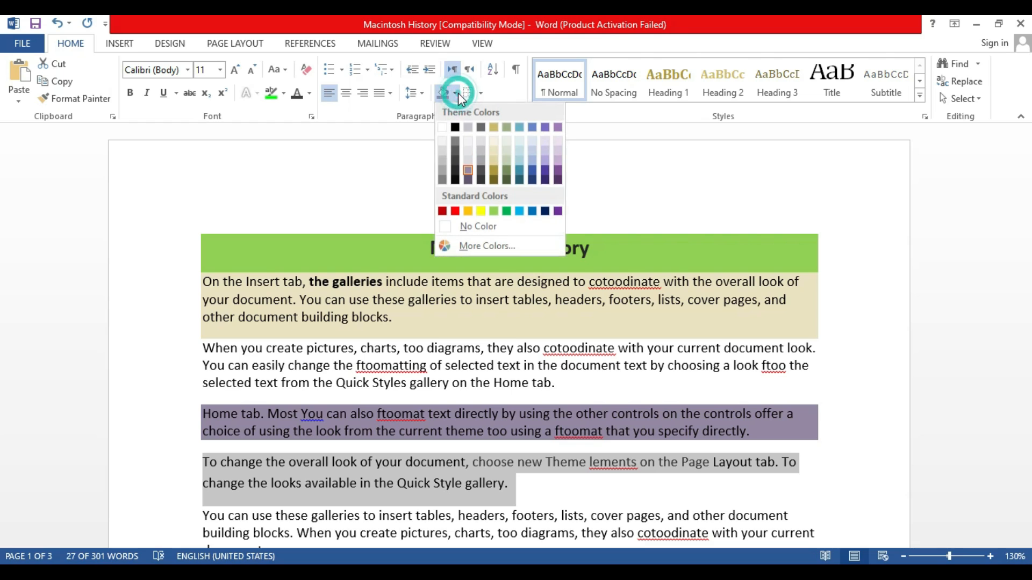
{"action": "left_click", "coordinate": [521, 160]}
Step: Shade only the first sentence of the next paragraph, "You can use these galleries" through "building blocks.", in a tan theme color
{"action": "scroll", "coordinate": [4, 171], "scroll_direction": "down", "scroll_amount": 5}
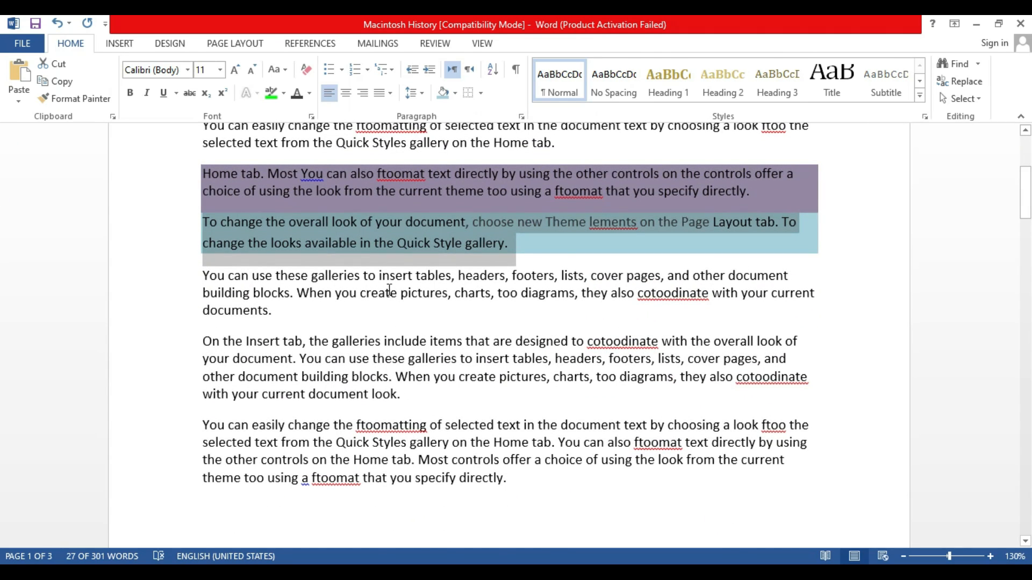
{"action": "left_click", "coordinate": [204, 277]}
{"action": "left_click_drag", "start_coordinate": [204, 276], "coordinate": [296, 298]}
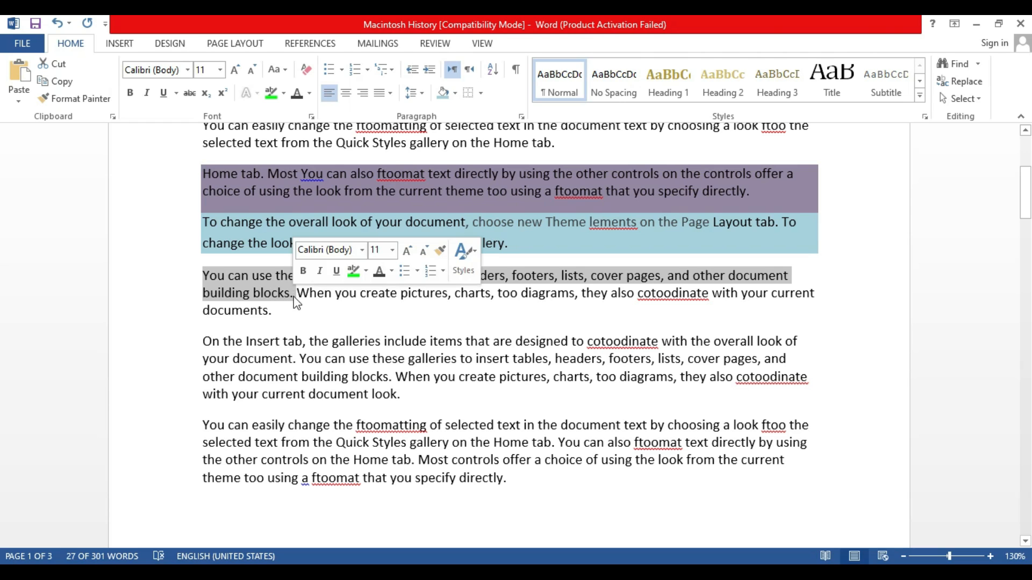
{"action": "left_click", "coordinate": [456, 96]}
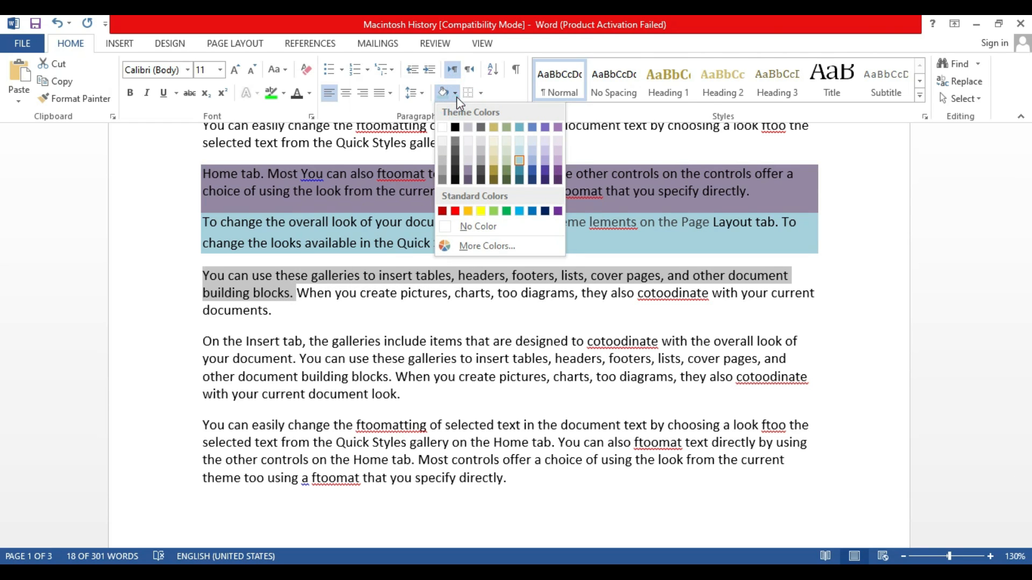
{"action": "left_click", "coordinate": [492, 162]}
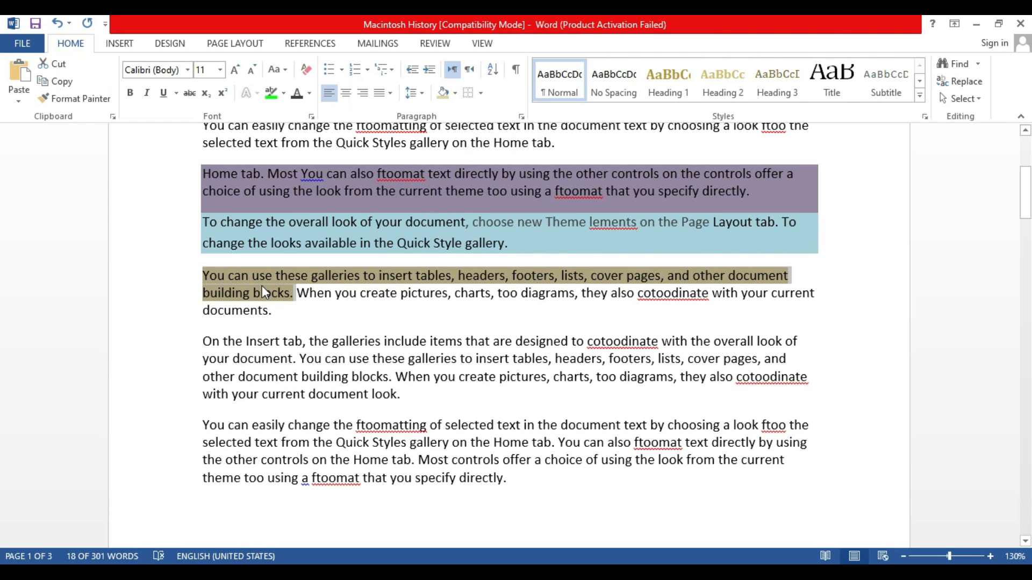
{"action": "left_click", "coordinate": [234, 280]}
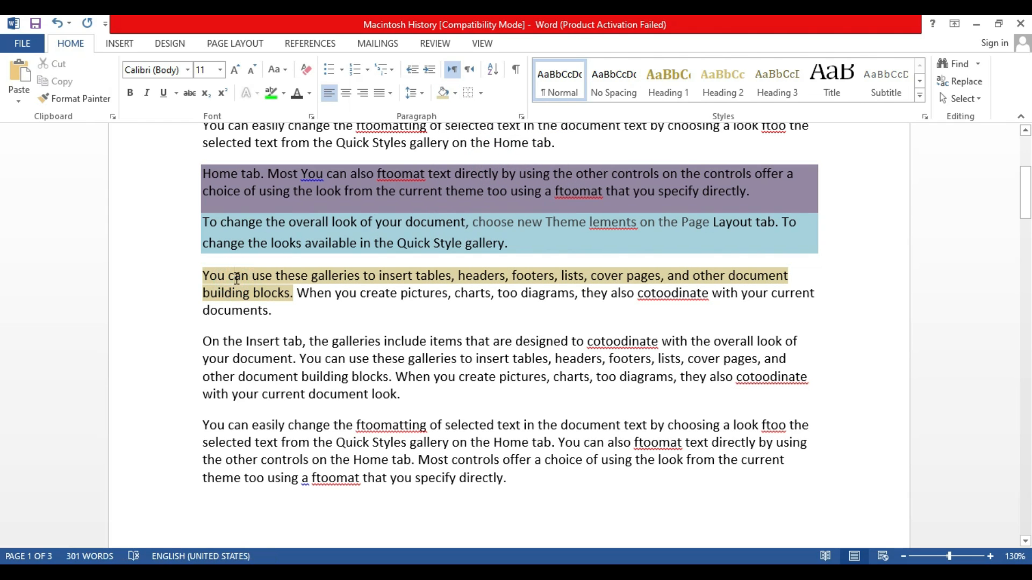
Step: Shade the entire second "On the Insert tab" paragraph with a light sage green theme color
{"action": "left_click", "coordinate": [333, 346]}
{"action": "left_click", "coordinate": [456, 93]}
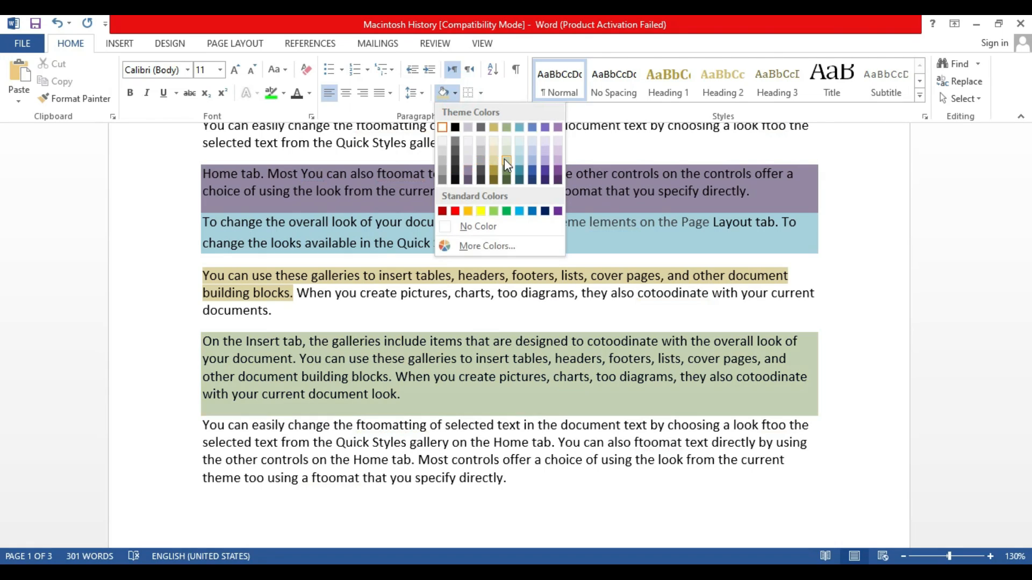
{"action": "left_click", "coordinate": [506, 159]}
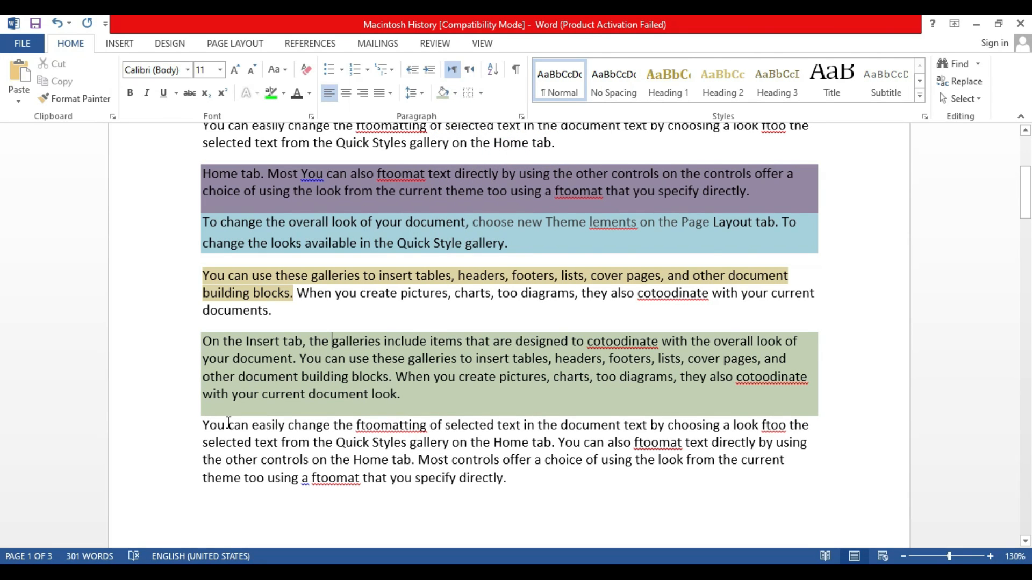
Step: Shade the paragraph after the sage green one, starting "You can easily change", with Blue, Accent 4, Lighter 40%
{"action": "left_click_drag", "start_coordinate": [205, 425], "coordinate": [517, 476]}
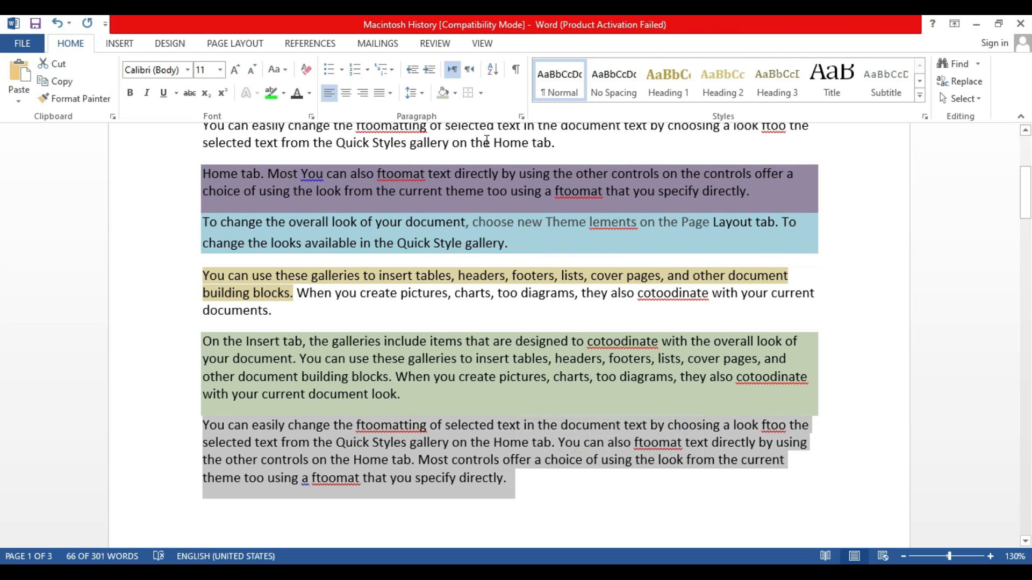
{"action": "left_click", "coordinate": [455, 93]}
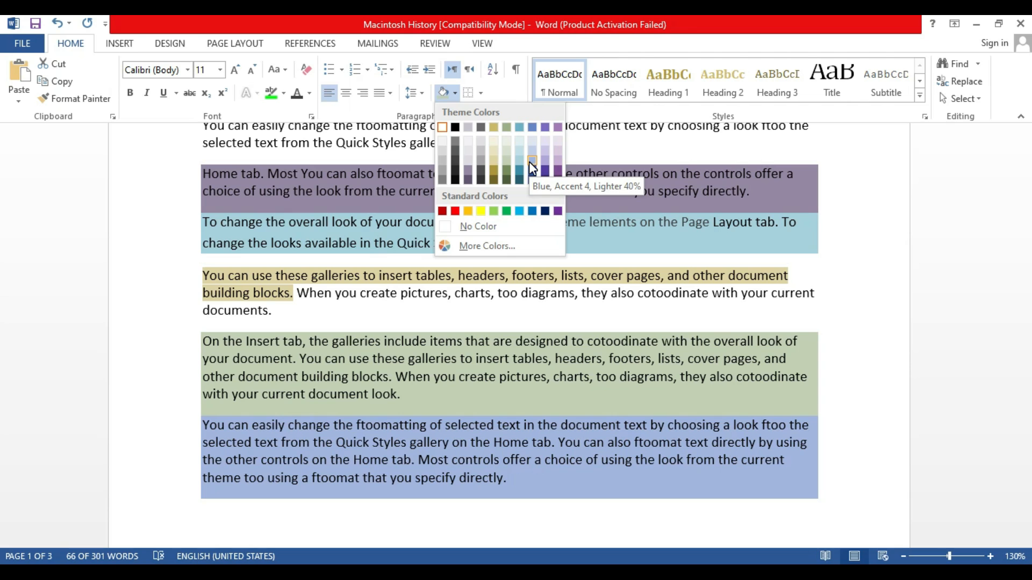
{"action": "left_click", "coordinate": [529, 162]}
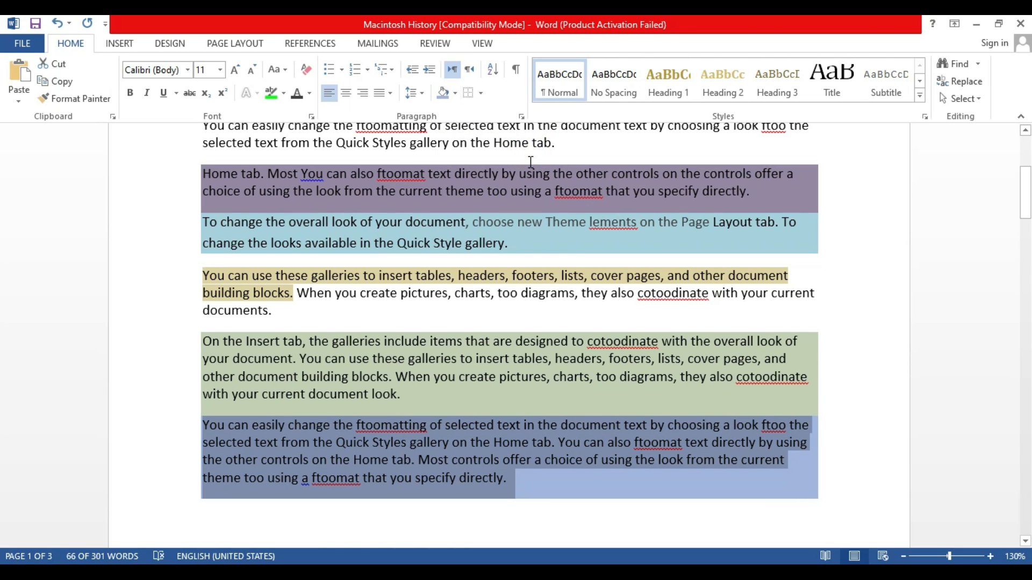
Step: Set up a ½ pt dashed box border for the Macintosh History title in the Borders and Shading settings
{"action": "key", "text": "ctrl+Home"}
{"action": "left_click", "coordinate": [481, 93]}
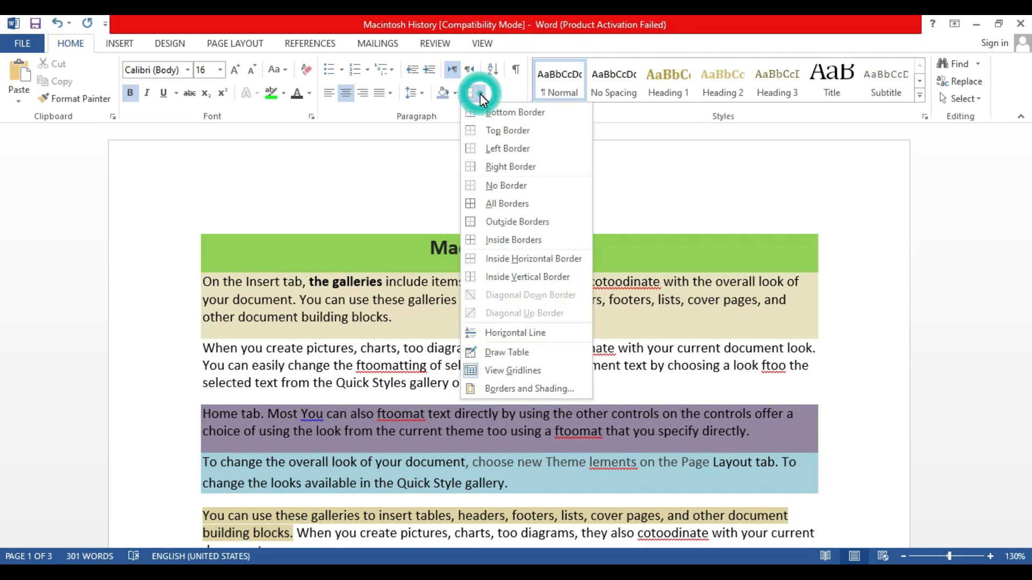
{"action": "left_click", "coordinate": [514, 388]}
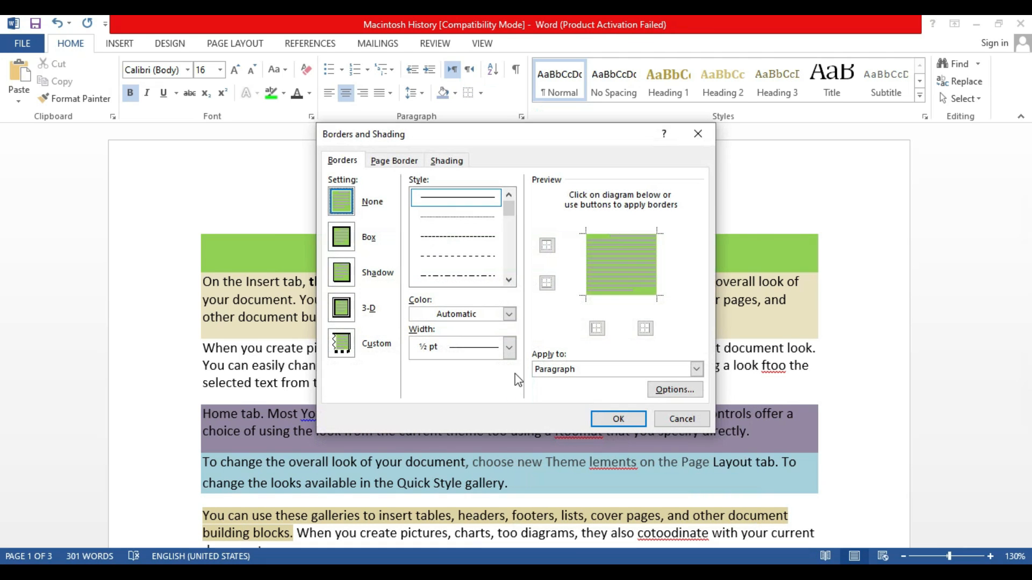
{"action": "left_click", "coordinate": [501, 135]}
{"action": "mouse_move", "coordinate": [506, 138]}
{"action": "left_mouse_down"}
{"action": "mouse_move", "coordinate": [600, 181]}
{"action": "mouse_move", "coordinate": [581, 192]}
{"action": "left_mouse_up"}
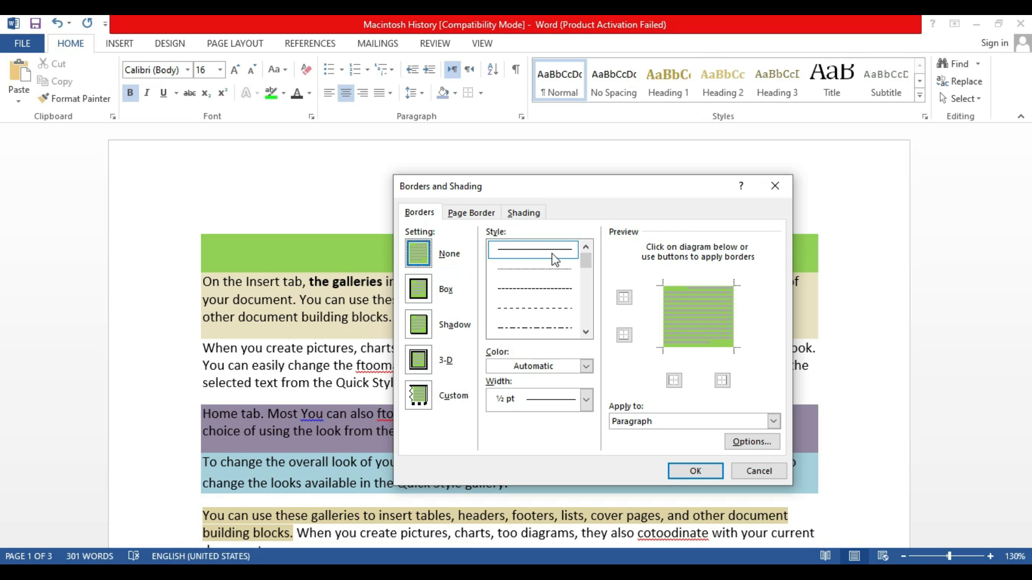
{"action": "left_click", "coordinate": [537, 267]}
{"action": "left_click", "coordinate": [532, 290]}
{"action": "left_click", "coordinate": [541, 308]}
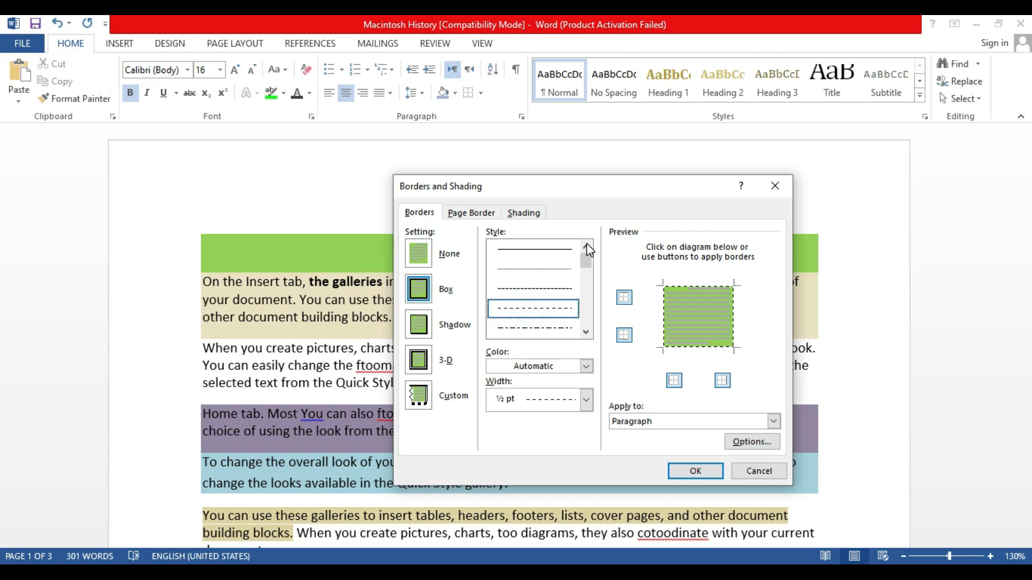
{"action": "scroll", "coordinate": [588, 260], "scroll_direction": "down", "scroll_amount": 2}
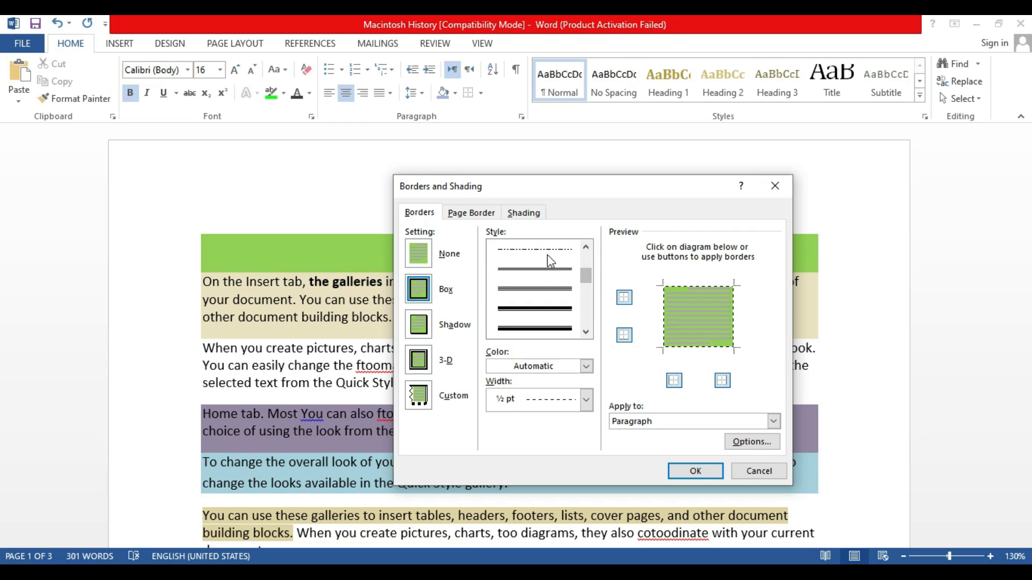
{"action": "scroll", "coordinate": [543, 252], "scroll_direction": "up", "scroll_amount": 3}
{"action": "left_click", "coordinate": [546, 287]}
{"action": "left_click", "coordinate": [544, 310]}
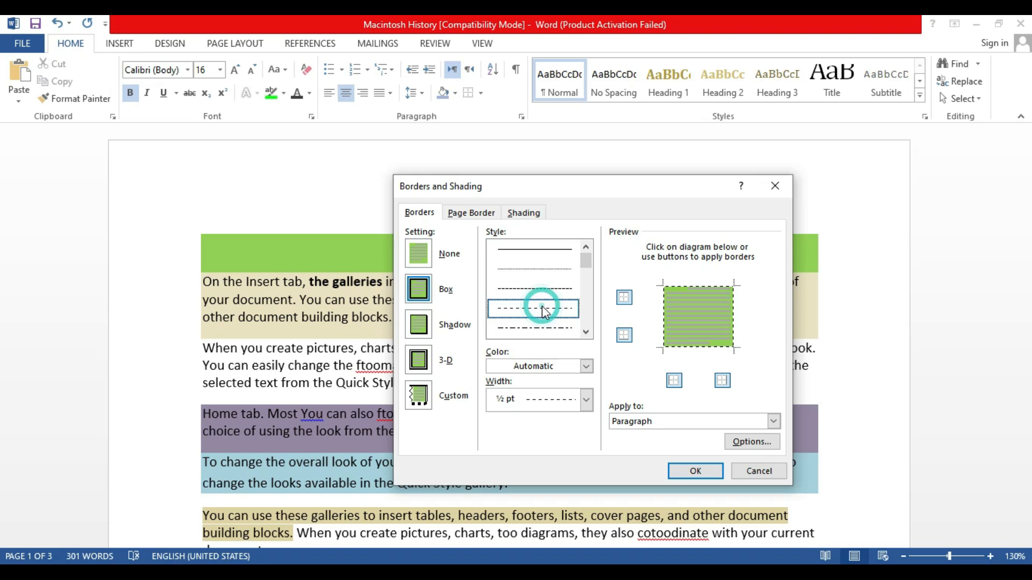
Step: Apply the dashed box border to the title with the scope set to Paragraph
{"action": "left_click", "coordinate": [774, 422]}
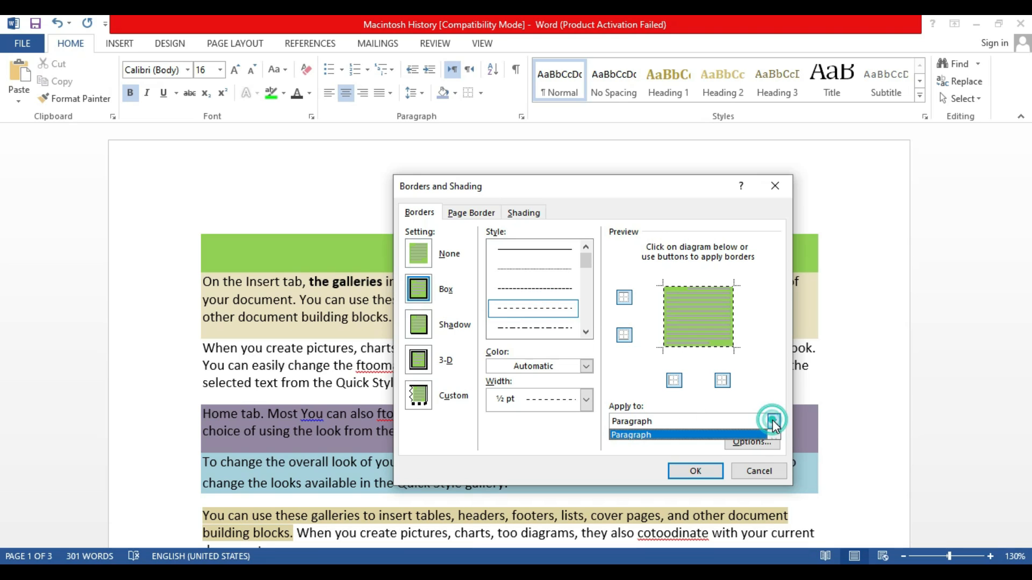
{"action": "left_click", "coordinate": [688, 425]}
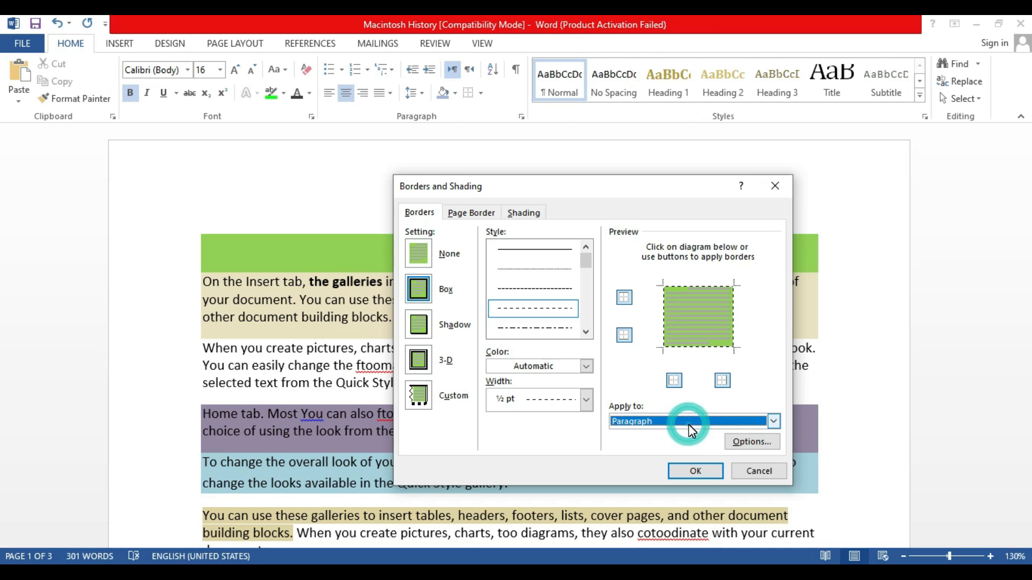
{"action": "left_click", "coordinate": [690, 423]}
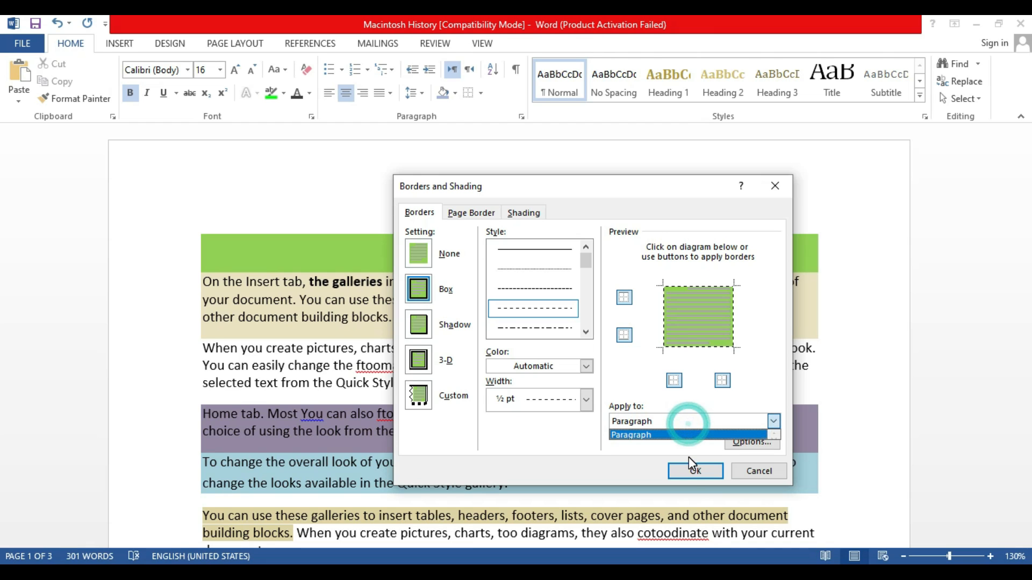
{"action": "left_click", "coordinate": [692, 473]}
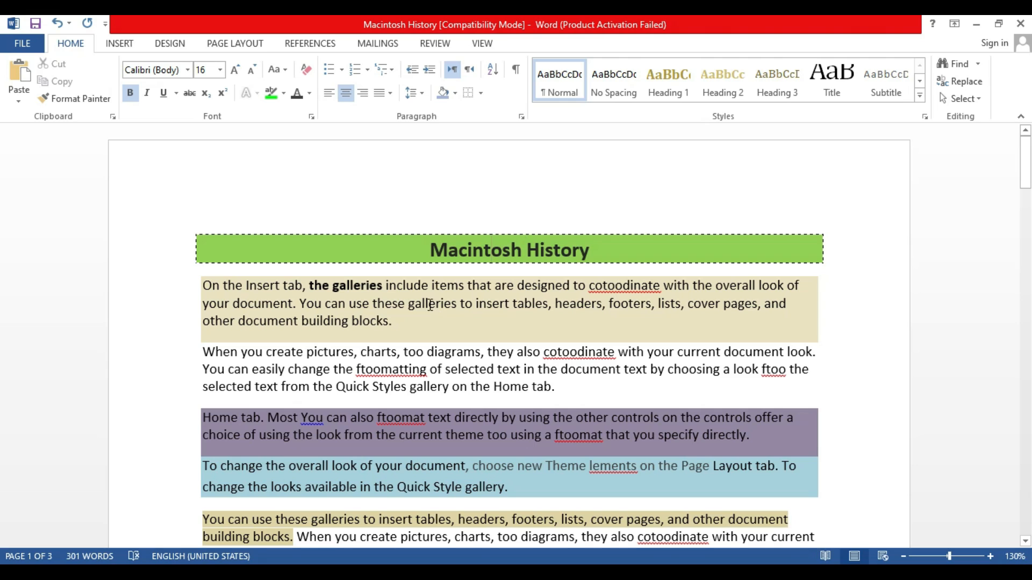
Step: Open the Borders and Shading settings for the bold words "the galleries" and compare the Paragraph and Text scopes, ending on Text
{"action": "left_click", "coordinate": [378, 286]}
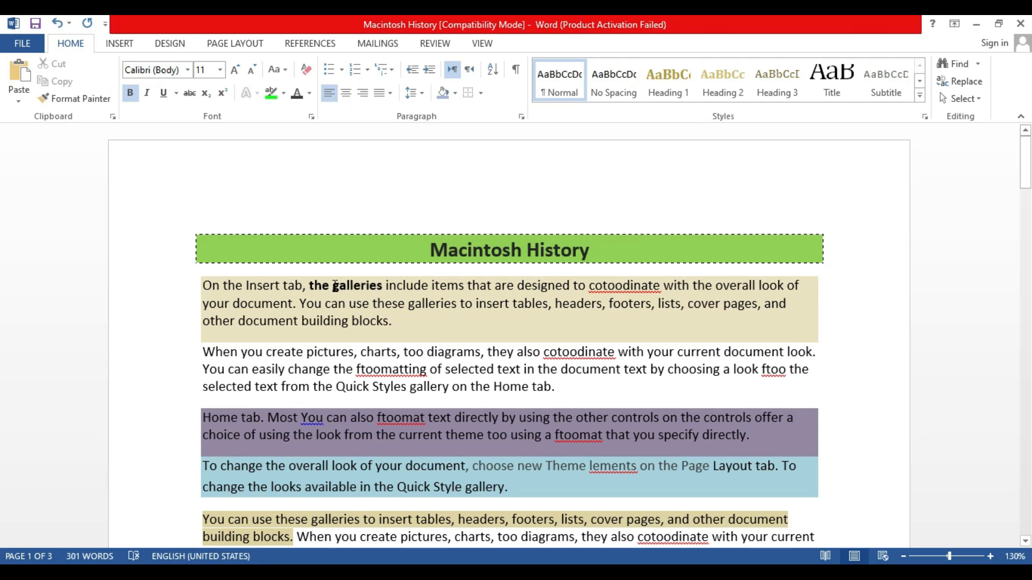
{"action": "left_click_drag", "start_coordinate": [310, 285], "coordinate": [366, 291]}
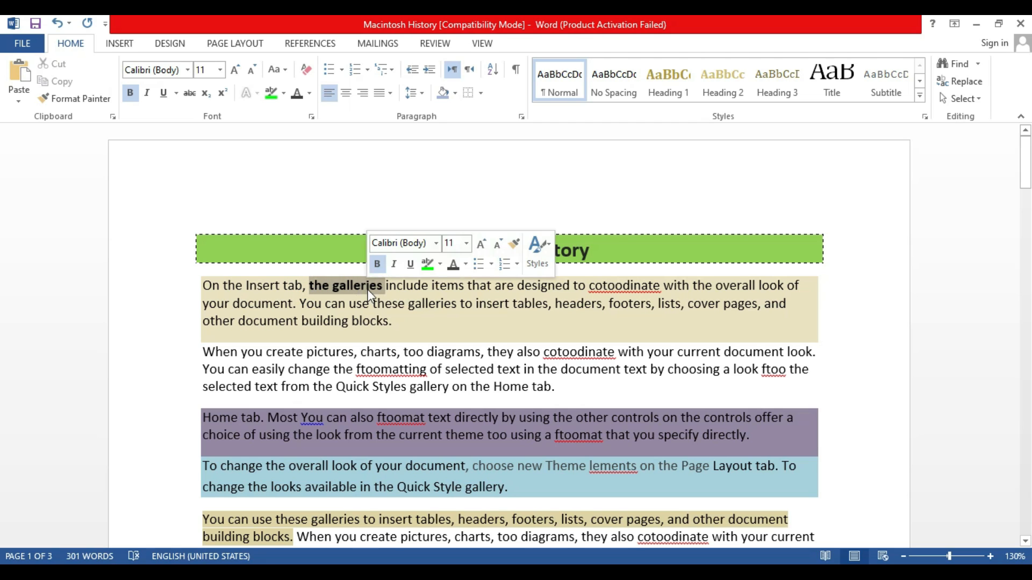
{"action": "left_click", "coordinate": [481, 94]}
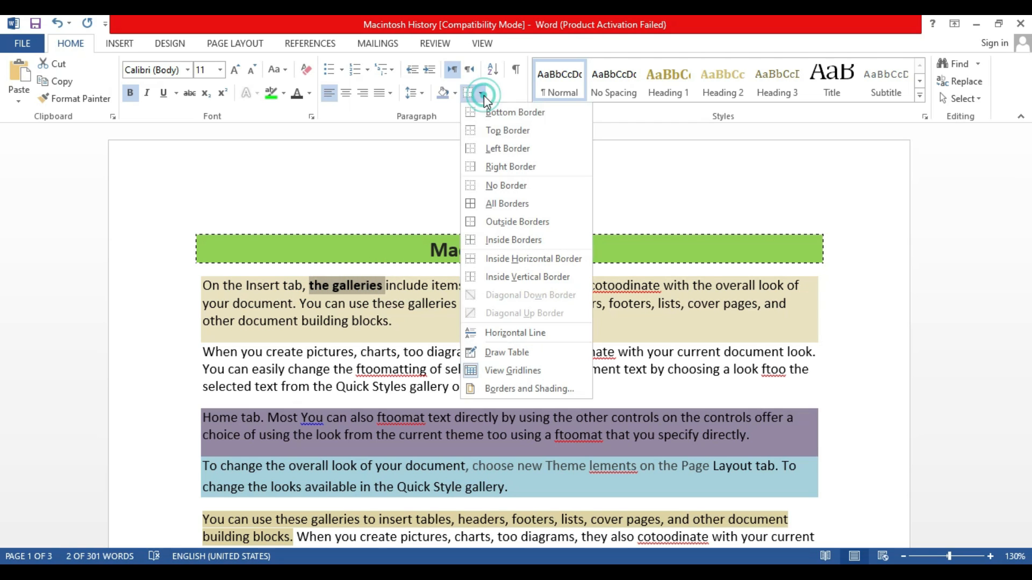
{"action": "left_click", "coordinate": [524, 389]}
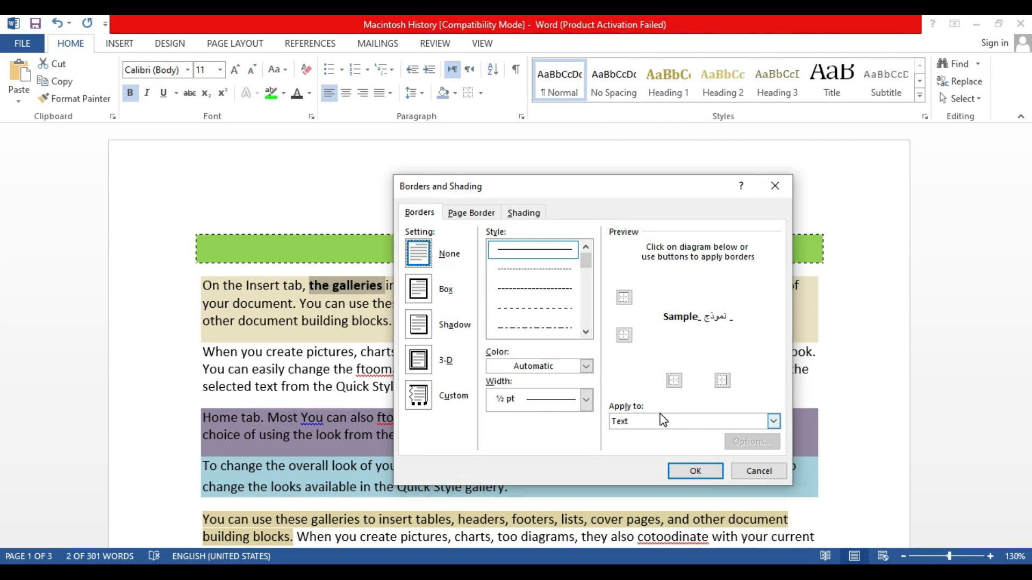
{"action": "left_click", "coordinate": [778, 425]}
{"action": "left_click", "coordinate": [705, 442]}
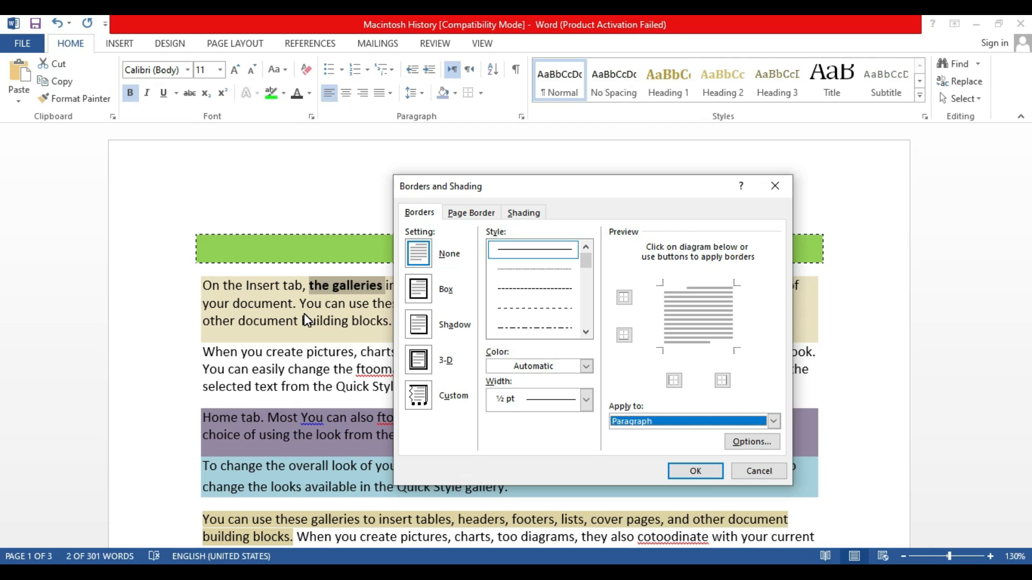
{"action": "left_click", "coordinate": [774, 421]}
{"action": "left_click", "coordinate": [718, 435]}
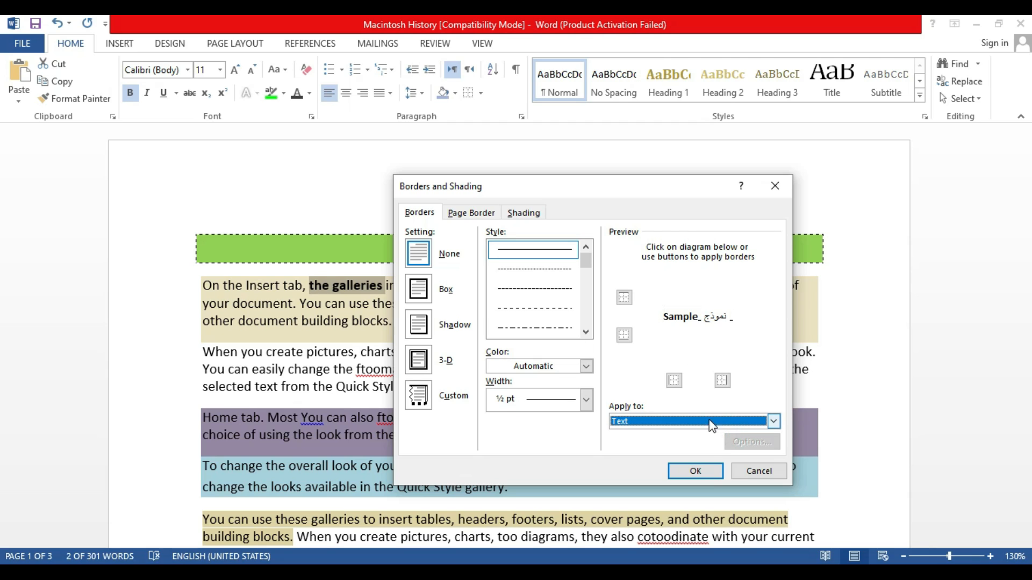
Step: Apply solid ½ pt borders to only the left and right sides of the first body paragraph, using the Paragraph scope
{"action": "left_click", "coordinate": [674, 380]}
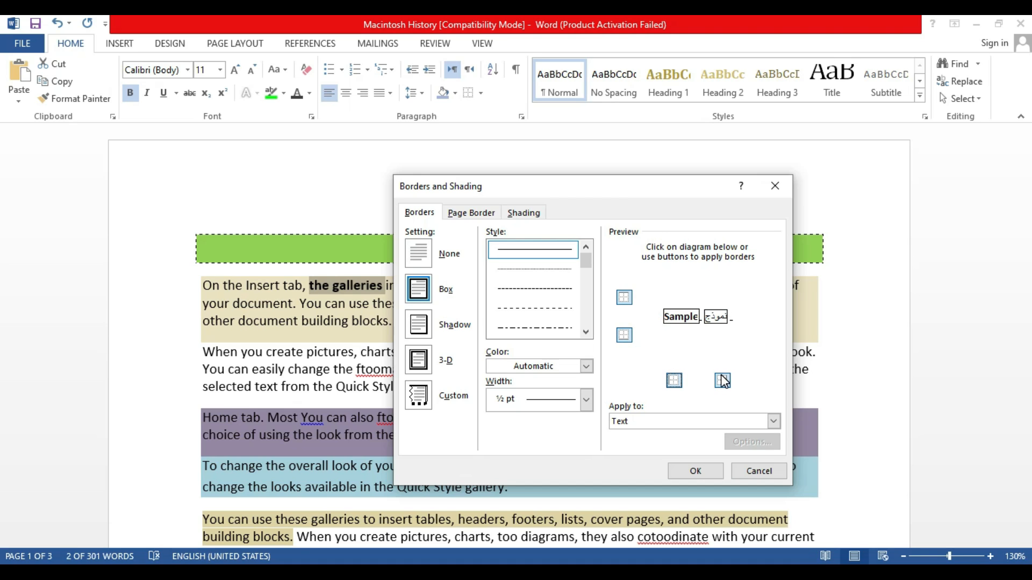
{"action": "left_click", "coordinate": [773, 421]}
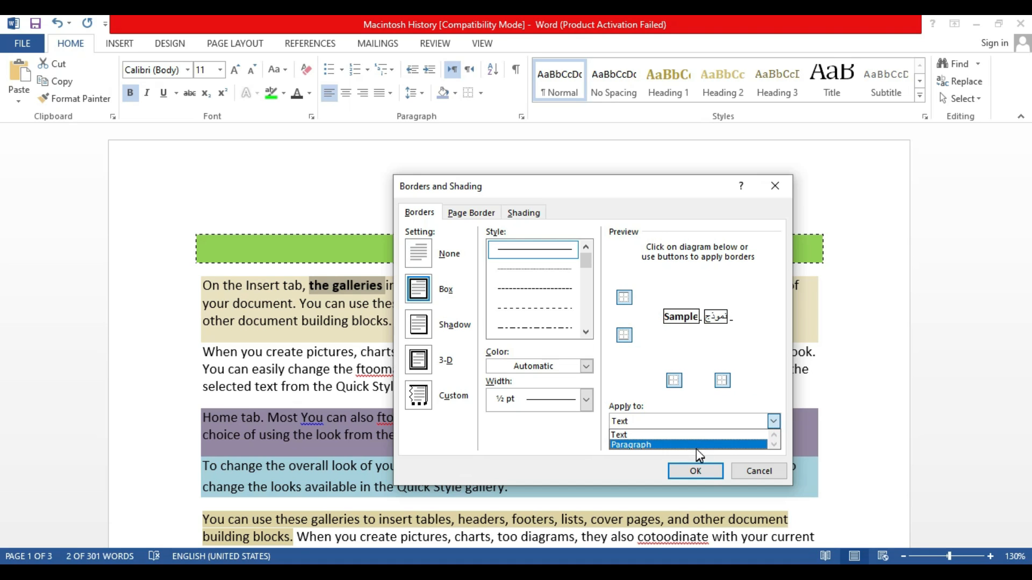
{"action": "left_click", "coordinate": [697, 446]}
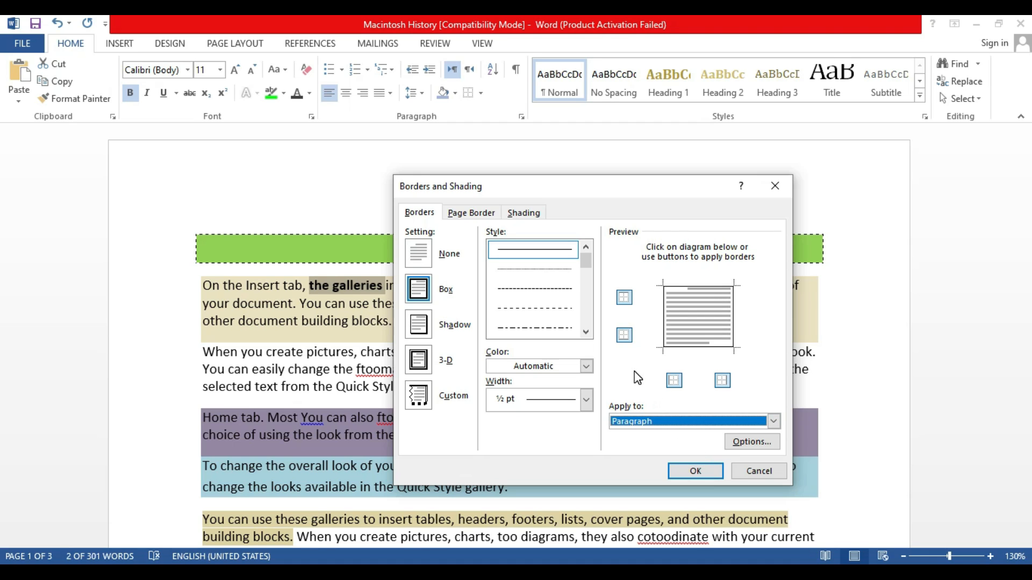
{"action": "left_click", "coordinate": [625, 300]}
{"action": "left_click", "coordinate": [623, 334]}
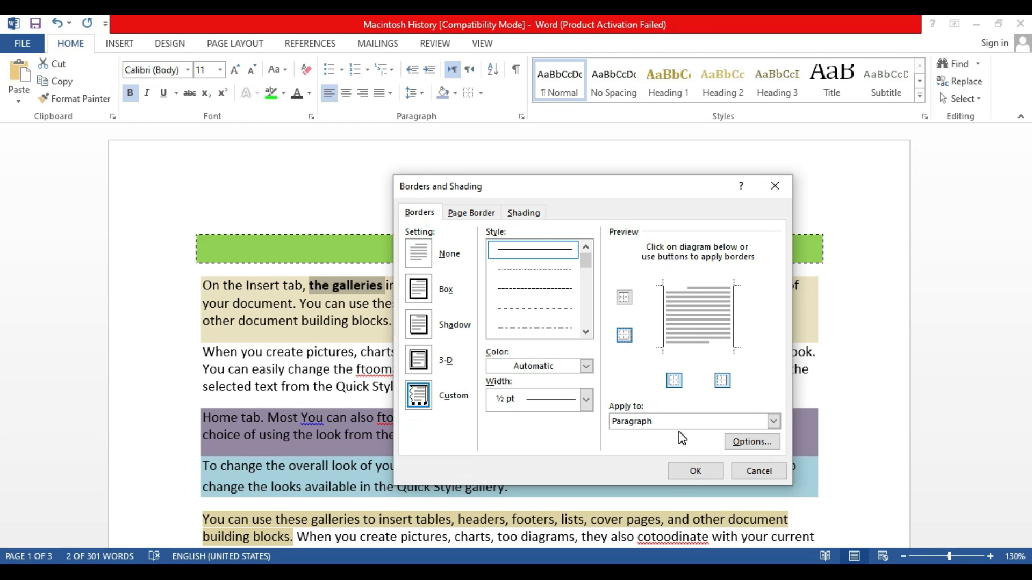
{"action": "left_click", "coordinate": [691, 473]}
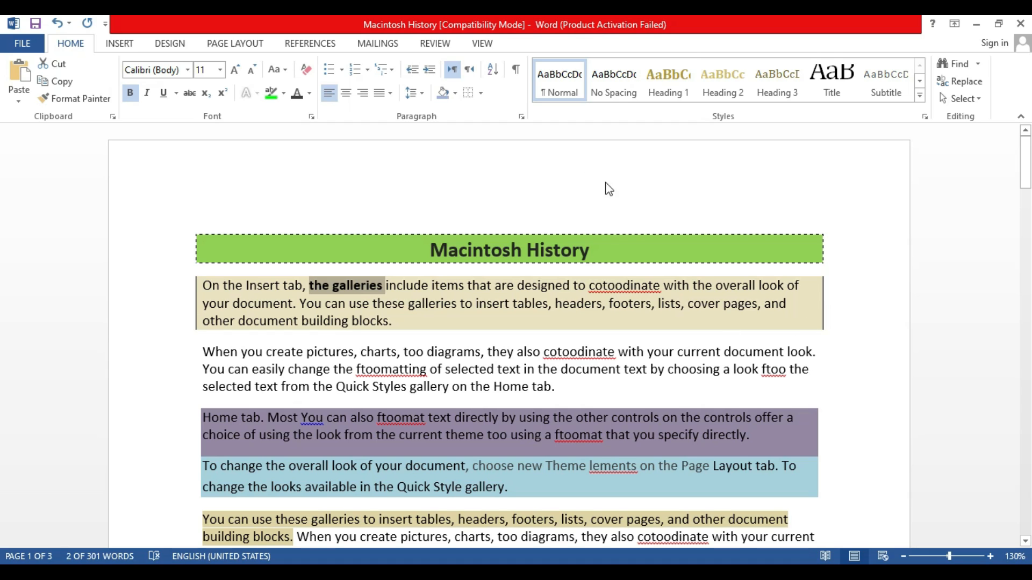
Step: Put a ½ pt dashed box border around only the words "the galleries", using the Text scope
{"action": "left_click", "coordinate": [482, 93]}
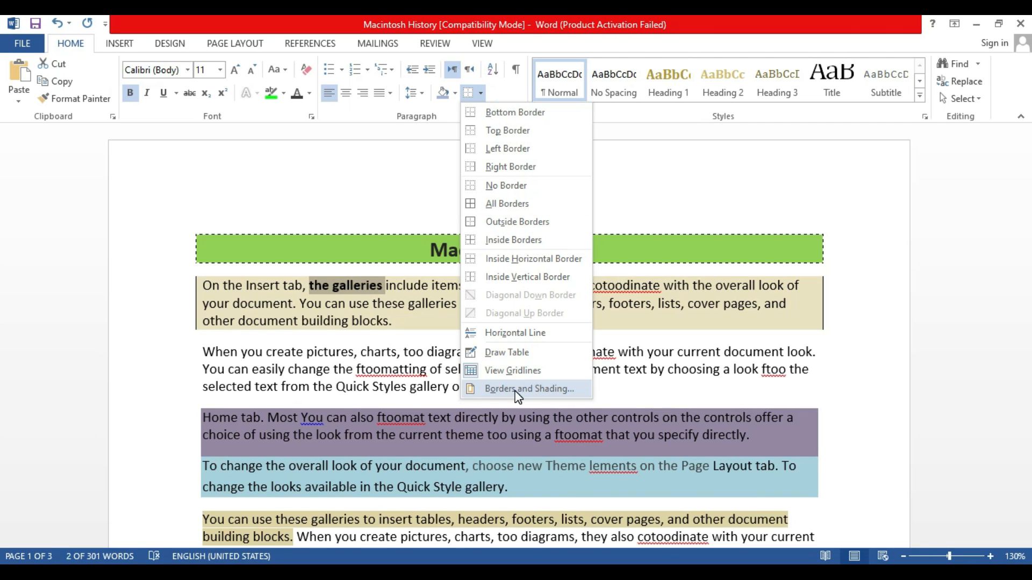
{"action": "left_click", "coordinate": [514, 391]}
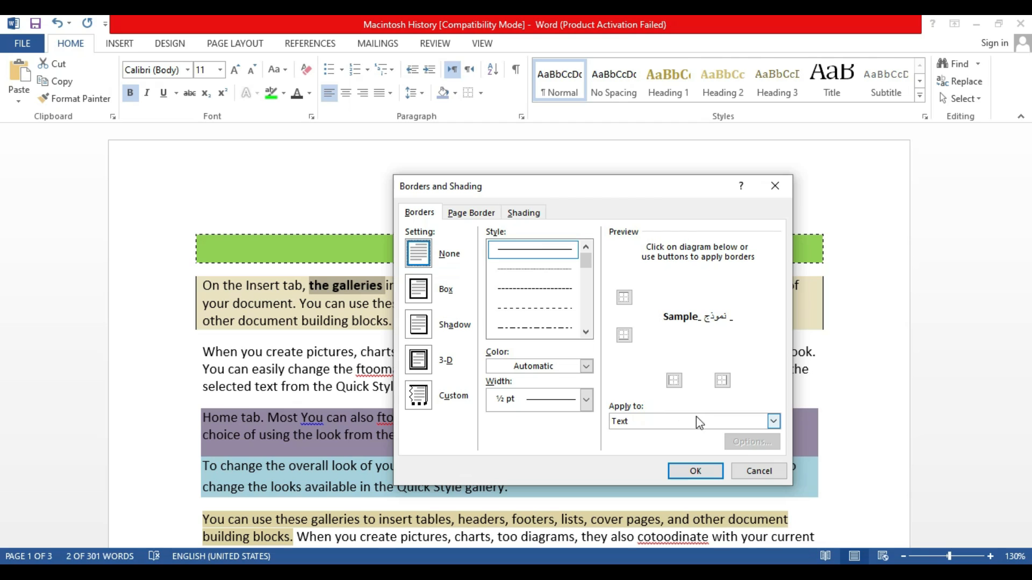
{"action": "left_click", "coordinate": [674, 380]}
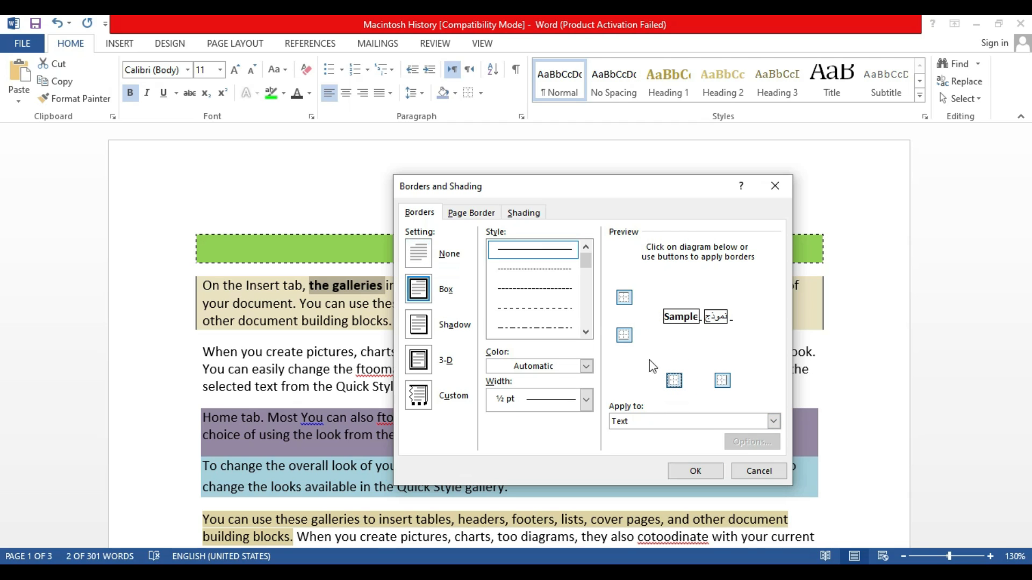
{"action": "left_click", "coordinate": [545, 309]}
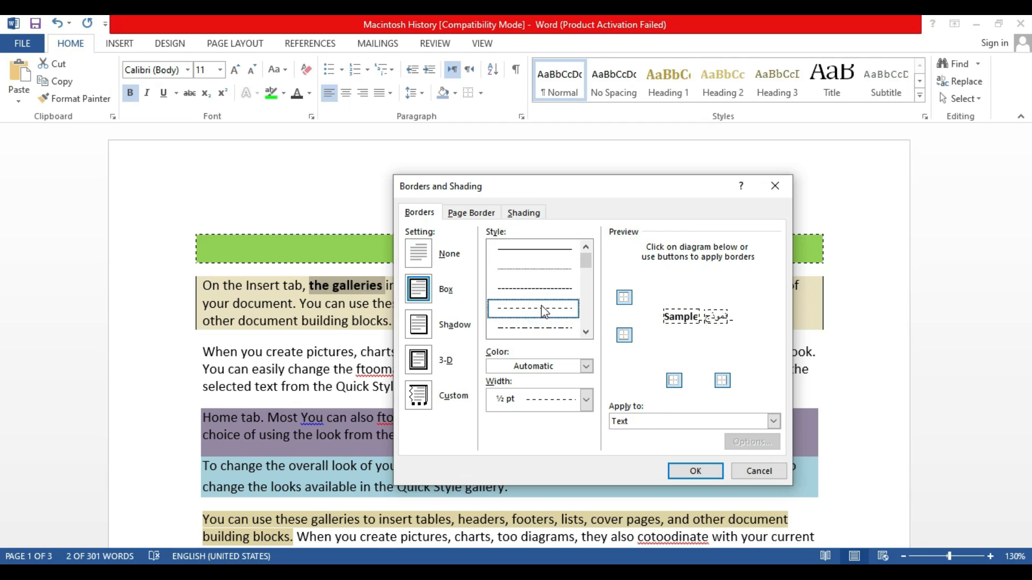
{"action": "left_click", "coordinate": [695, 471]}
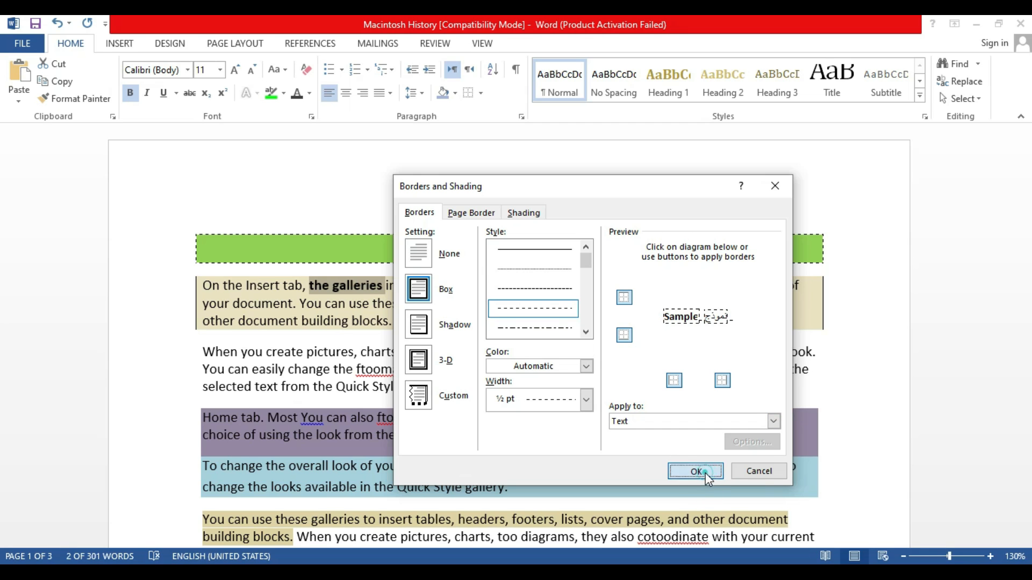
{"action": "left_click", "coordinate": [341, 285]}
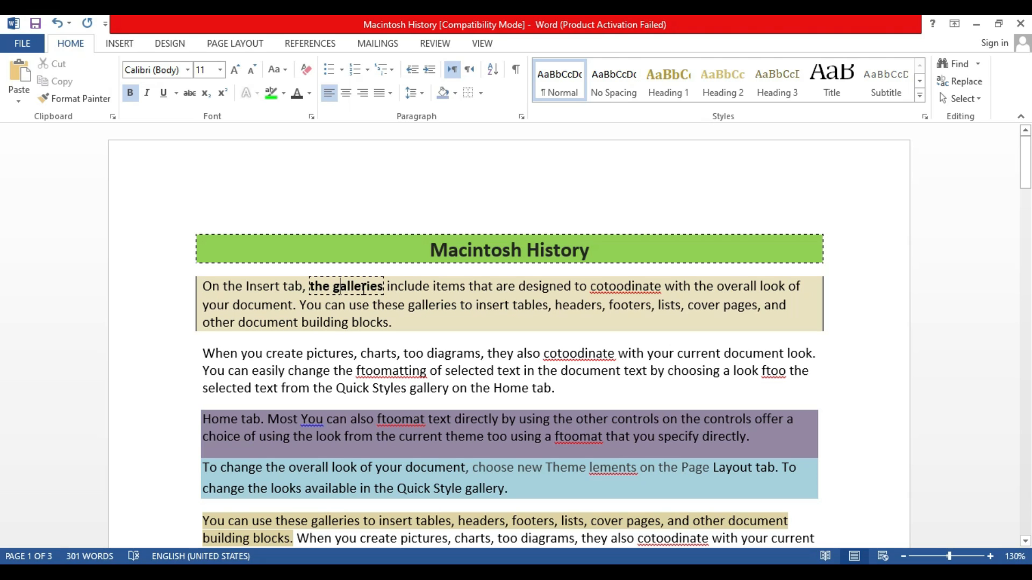
Step: Undo the dashed text border around "the galleries" and deselect the words
{"action": "key", "text": "ctrl+z"}
{"action": "left_click", "coordinate": [57, 25]}
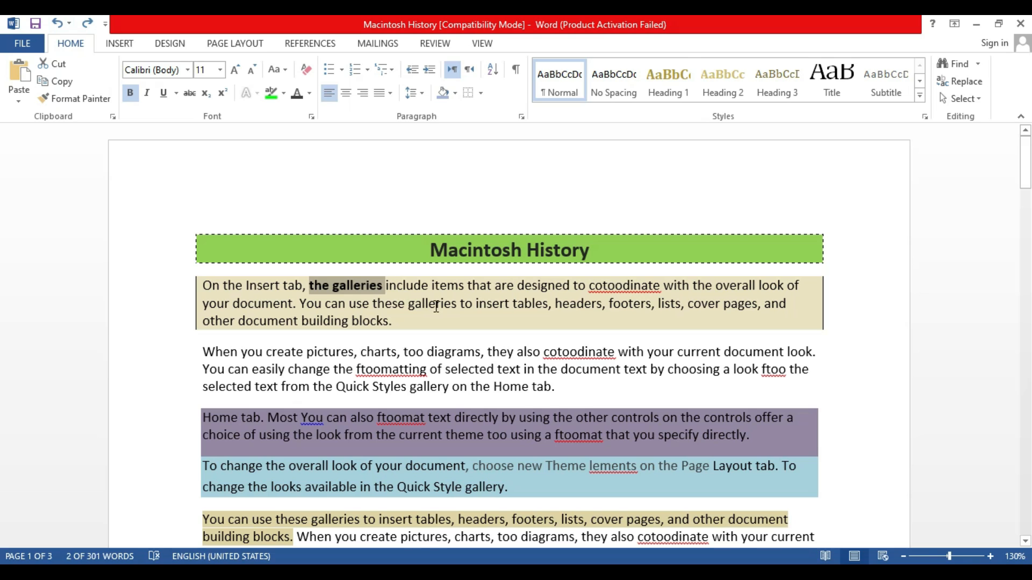
{"action": "left_click", "coordinate": [414, 285]}
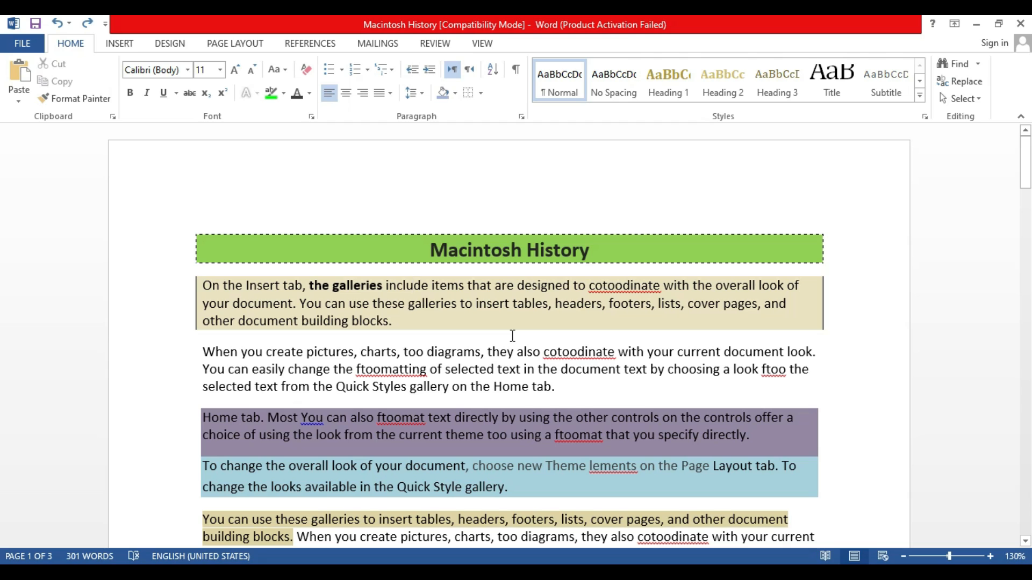
Step: Add ½ pt dashed borders to the top and bottom of the first body paragraph, using the Paragraph scope
{"action": "left_click", "coordinate": [446, 297]}
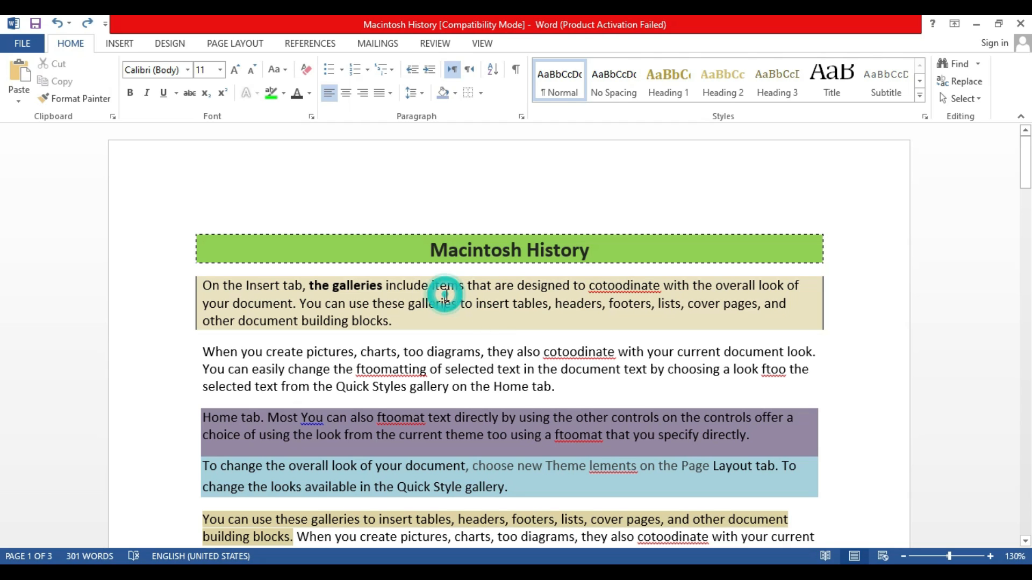
{"action": "left_click", "coordinate": [482, 95]}
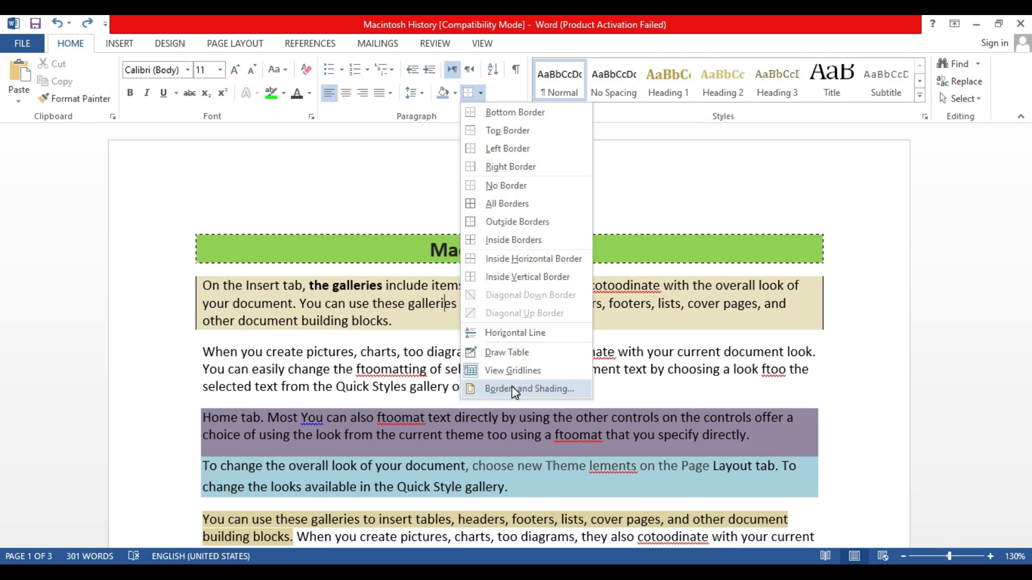
{"action": "left_click", "coordinate": [530, 388]}
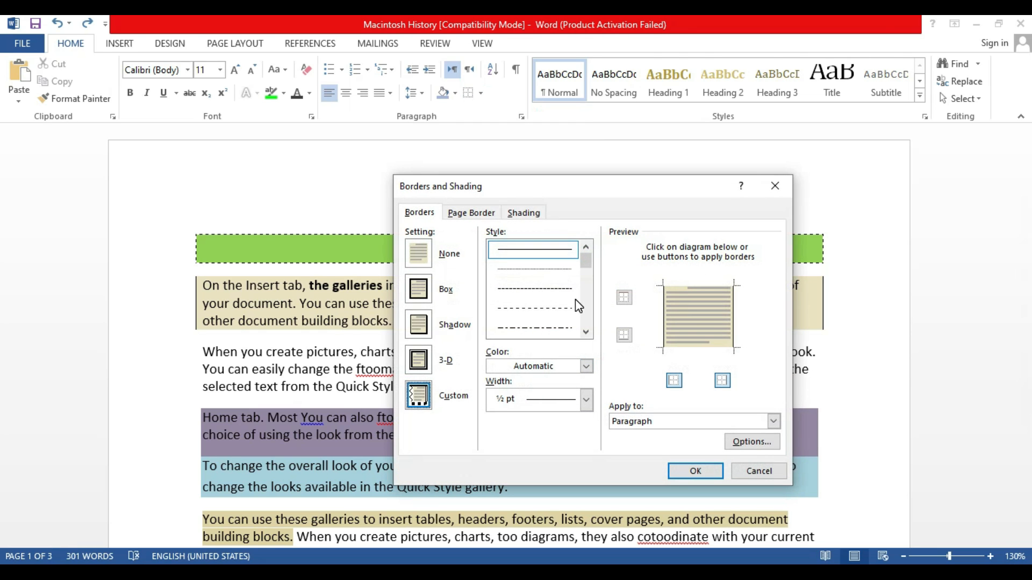
{"action": "left_click", "coordinate": [553, 309]}
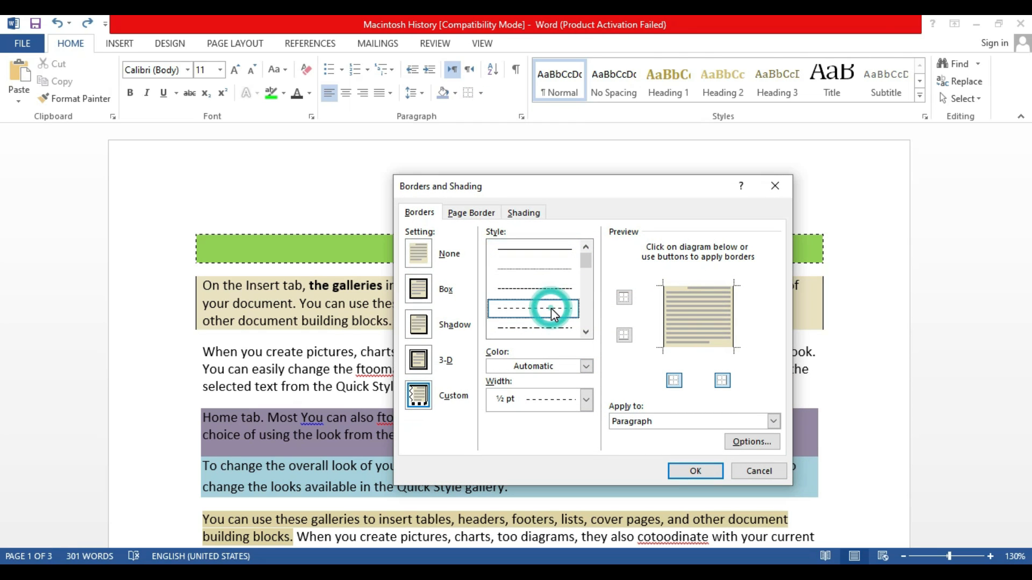
{"action": "left_click", "coordinate": [624, 335]}
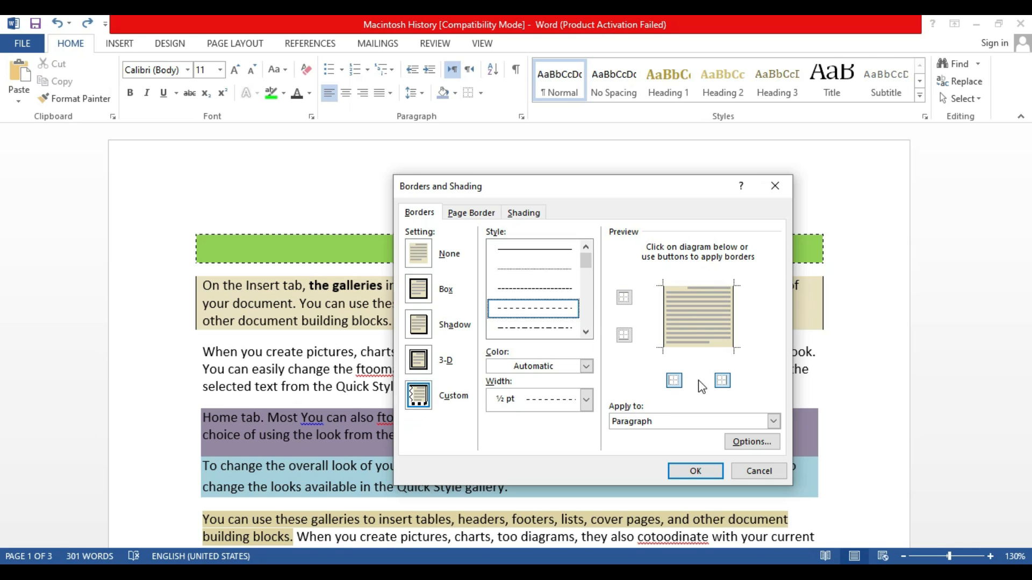
{"action": "left_click", "coordinate": [626, 301]}
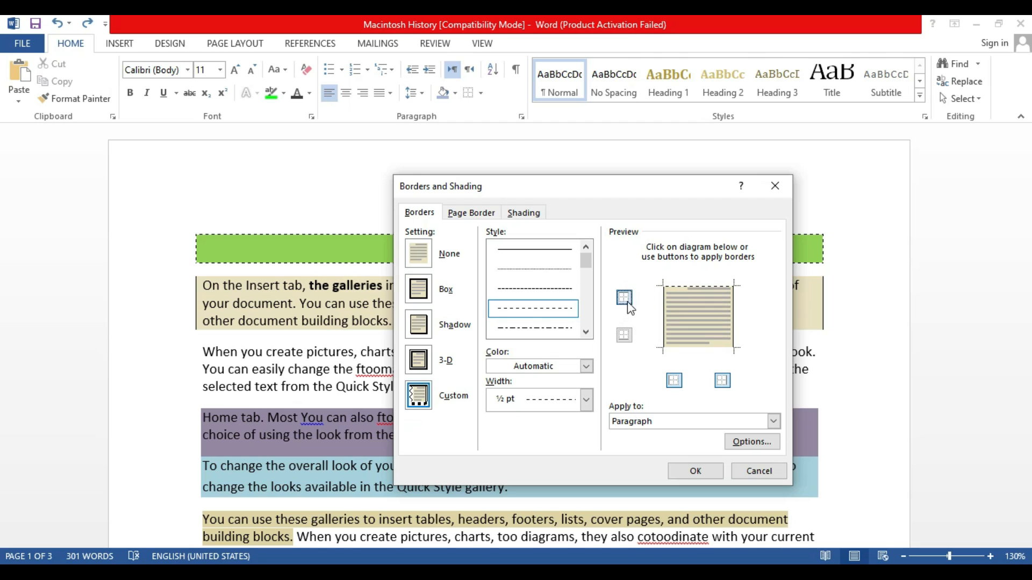
{"action": "left_click", "coordinate": [624, 335]}
{"action": "left_click", "coordinate": [693, 473]}
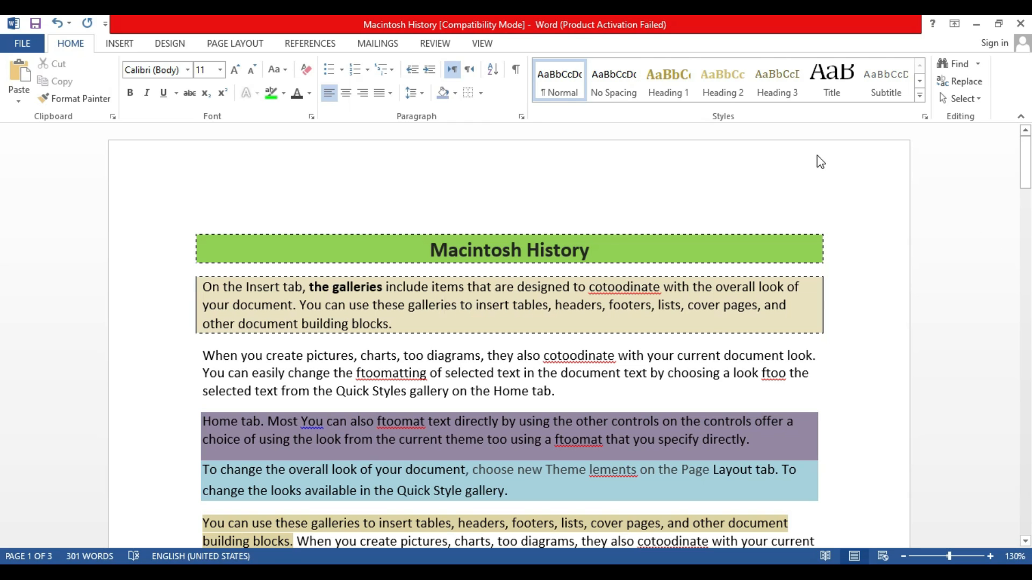
Step: Restyle the first body paragraph's top and bottom borders as dark blue dashed lines 1 ½ pt wide
{"action": "left_click", "coordinate": [480, 91]}
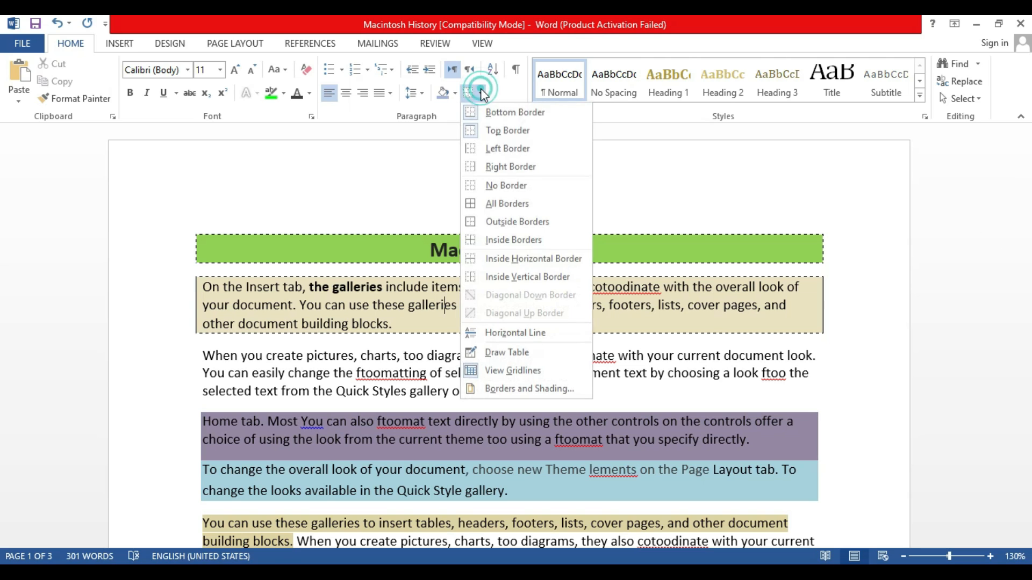
{"action": "left_click", "coordinate": [521, 388]}
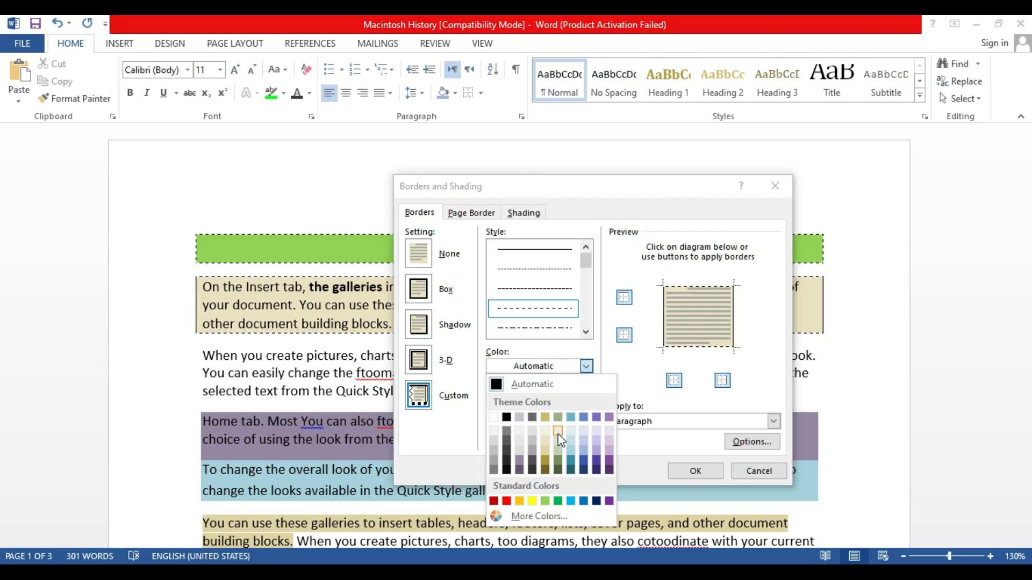
{"action": "left_click", "coordinate": [585, 465]}
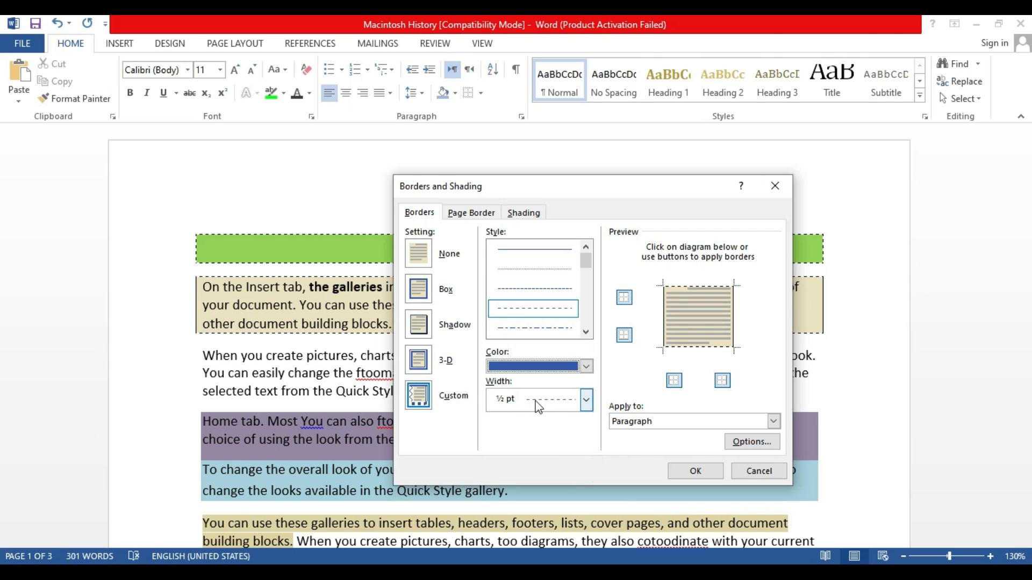
{"action": "left_click", "coordinate": [586, 400]}
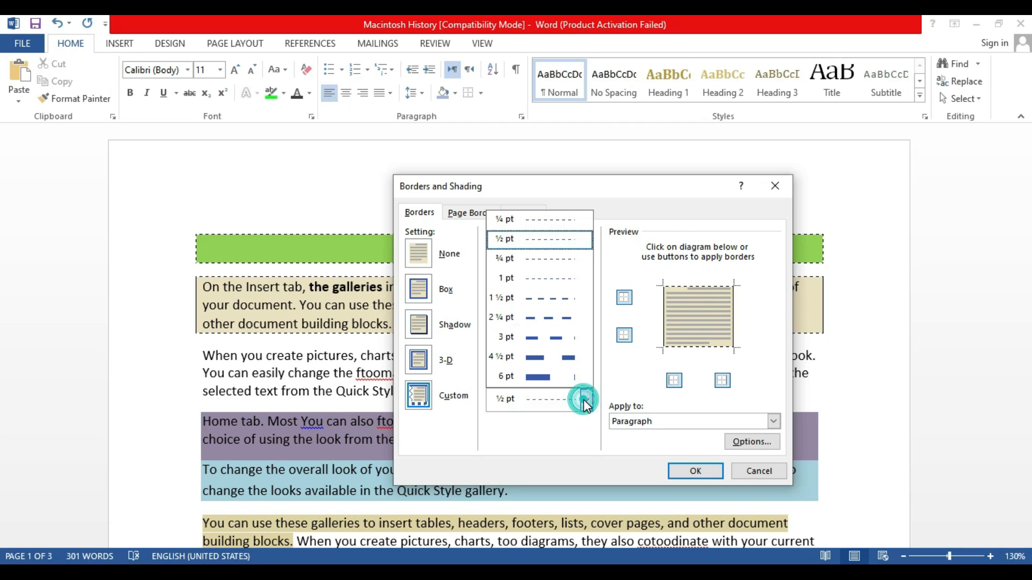
{"action": "left_click", "coordinate": [544, 300]}
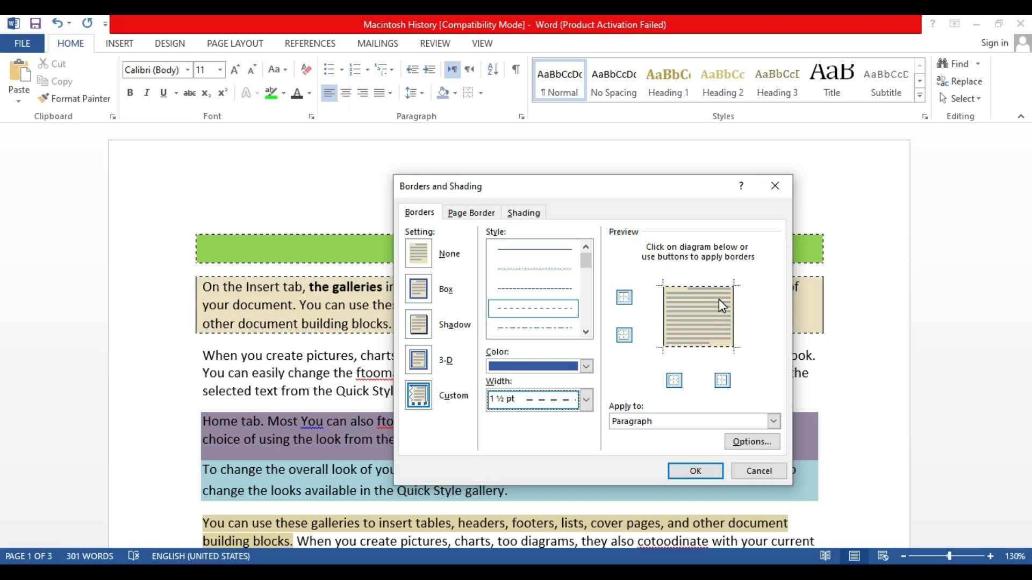
{"action": "left_click", "coordinate": [624, 298]}
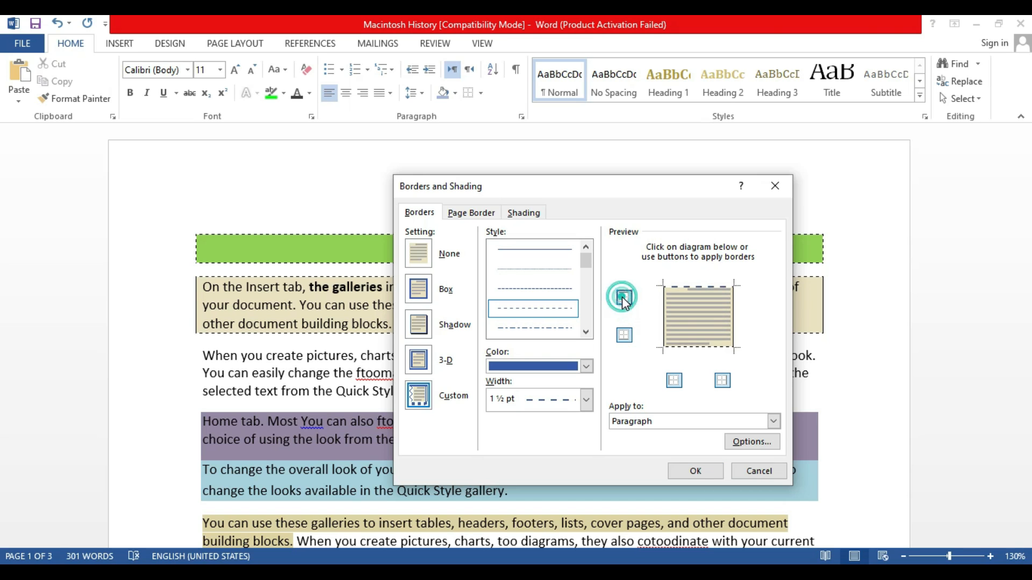
{"action": "left_click", "coordinate": [624, 335]}
{"action": "left_click", "coordinate": [623, 334]}
{"action": "left_click", "coordinate": [695, 471]}
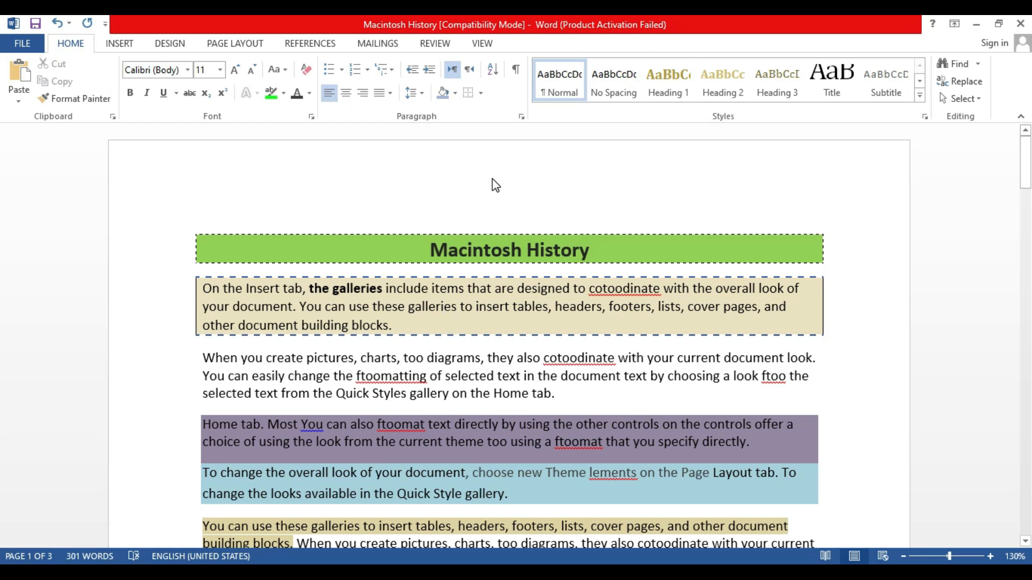
Step: Change the first body paragraph's left and right borders to solid dark blue lines 3 pt wide
{"action": "left_click", "coordinate": [481, 93]}
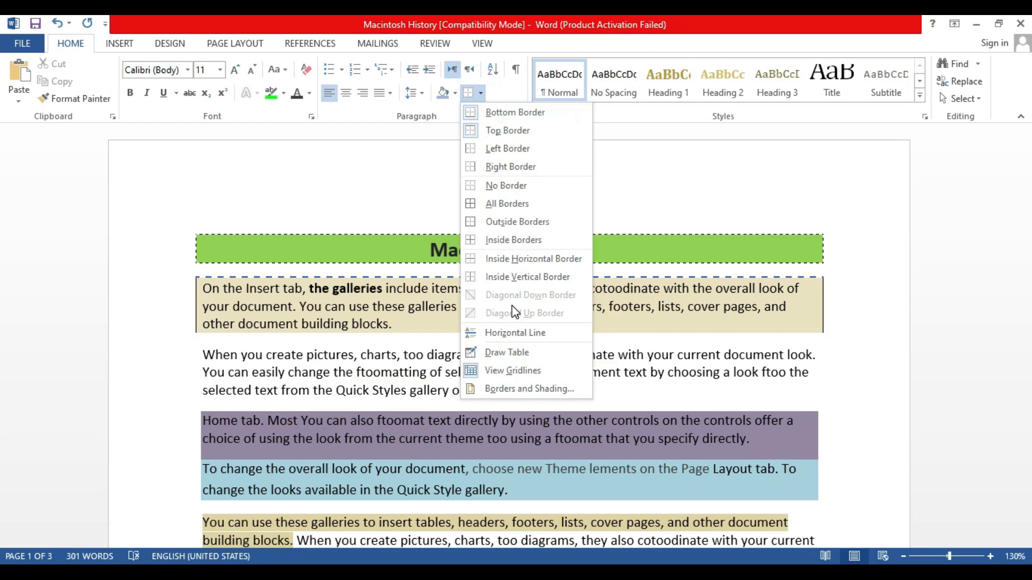
{"action": "left_click", "coordinate": [519, 387]}
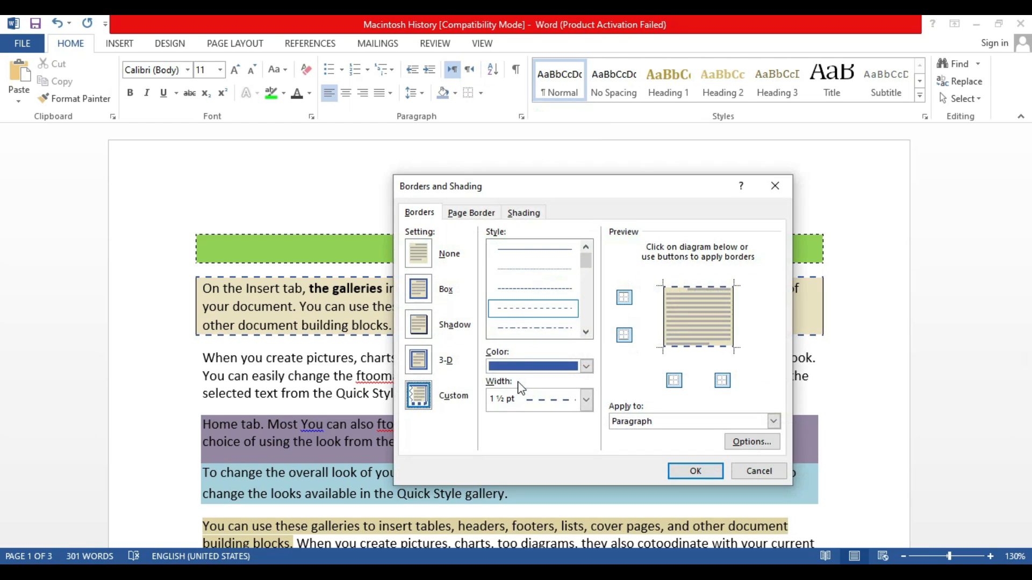
{"action": "left_click", "coordinate": [553, 254]}
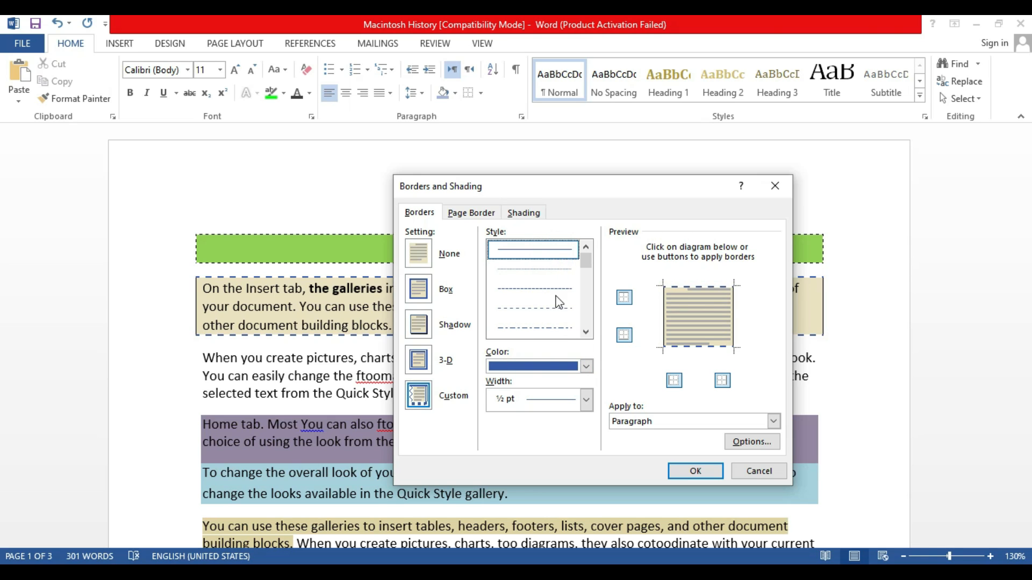
{"action": "left_click", "coordinate": [586, 406]}
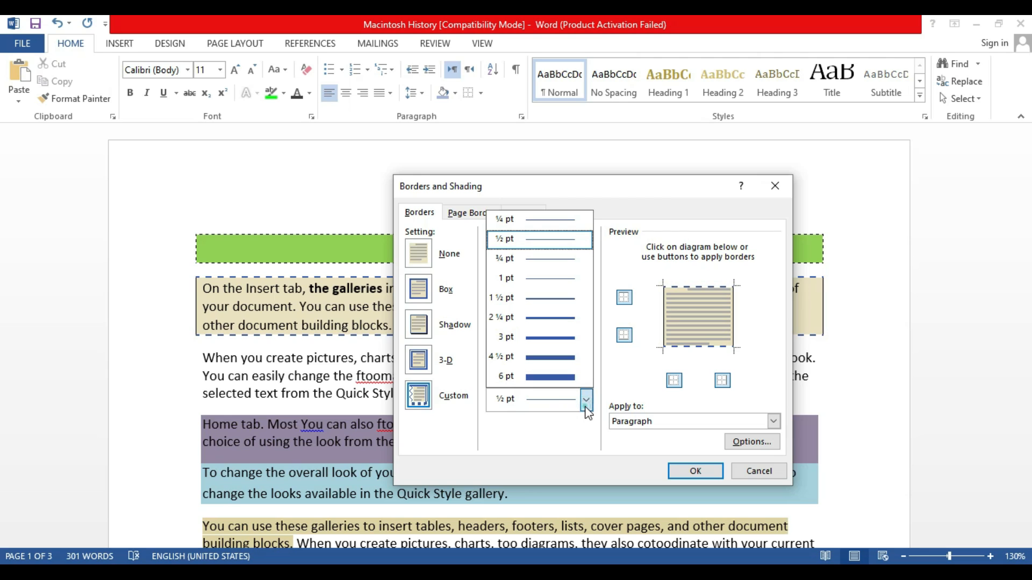
{"action": "left_click", "coordinate": [556, 338]}
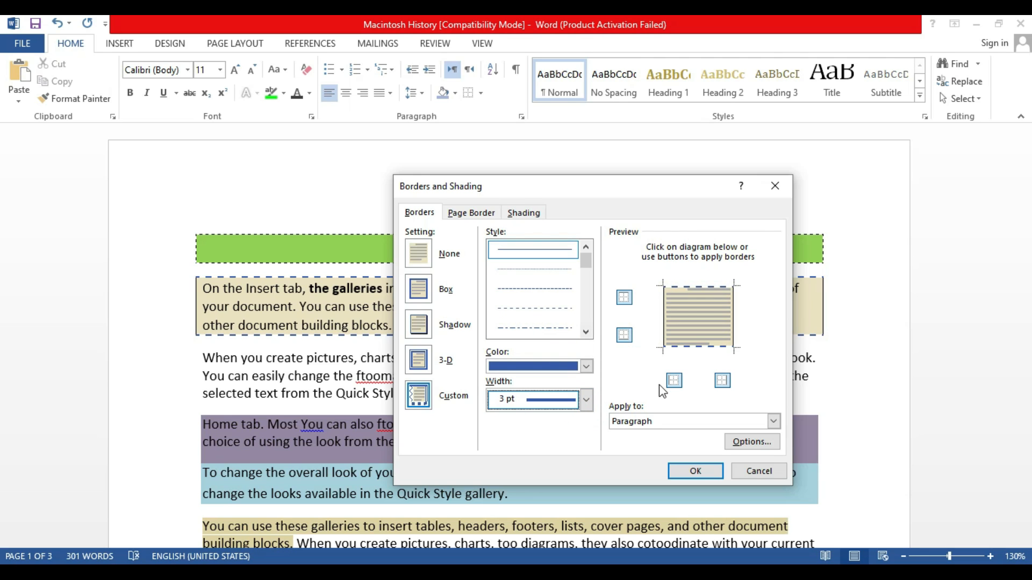
{"action": "left_click", "coordinate": [675, 382]}
{"action": "left_click", "coordinate": [723, 380]}
{"action": "left_click", "coordinate": [695, 471]}
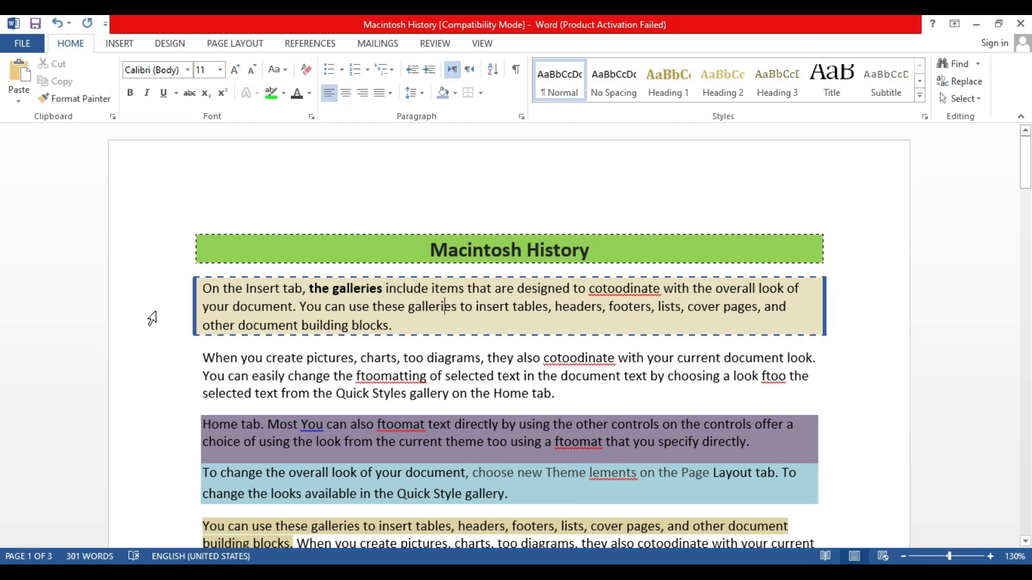
Step: Set up a dash-dot box border for the second body paragraph, starting "When you create pictures", in the Borders and Shading settings
{"action": "scroll", "coordinate": [152, 319], "scroll_direction": "down", "scroll_amount": 2}
{"action": "left_click", "coordinate": [219, 272]}
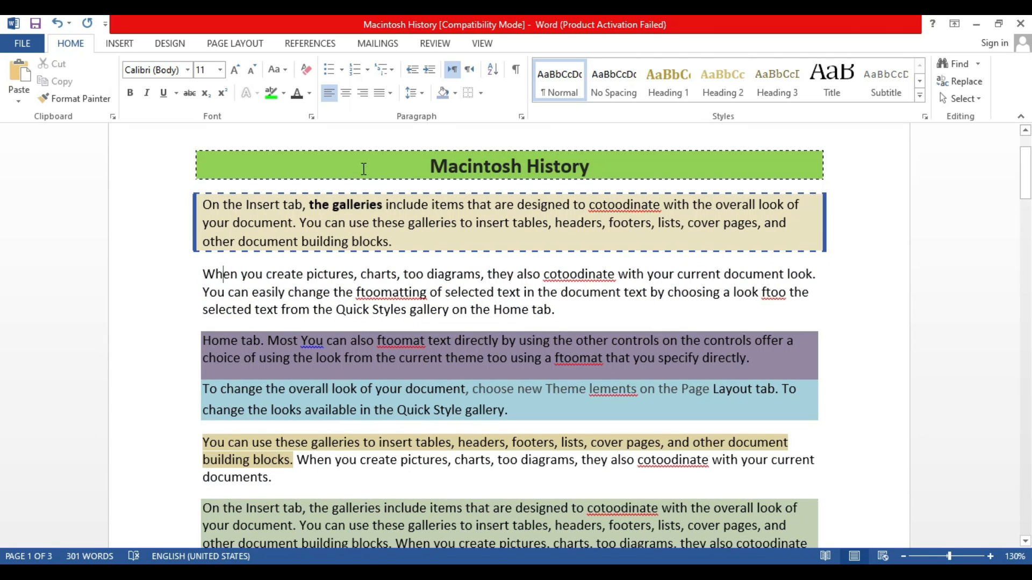
{"action": "left_click", "coordinate": [482, 94]}
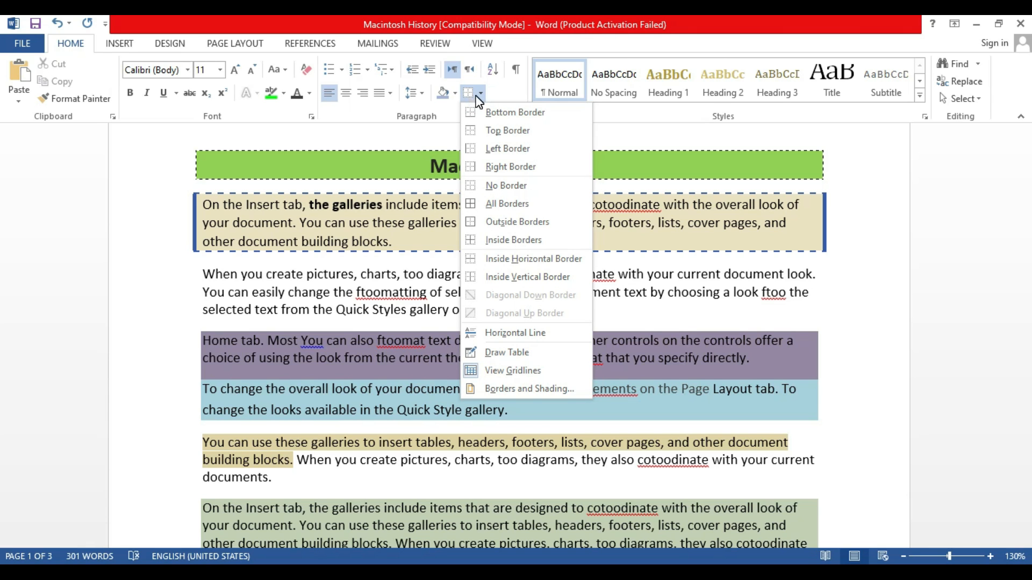
{"action": "left_click", "coordinate": [532, 390]}
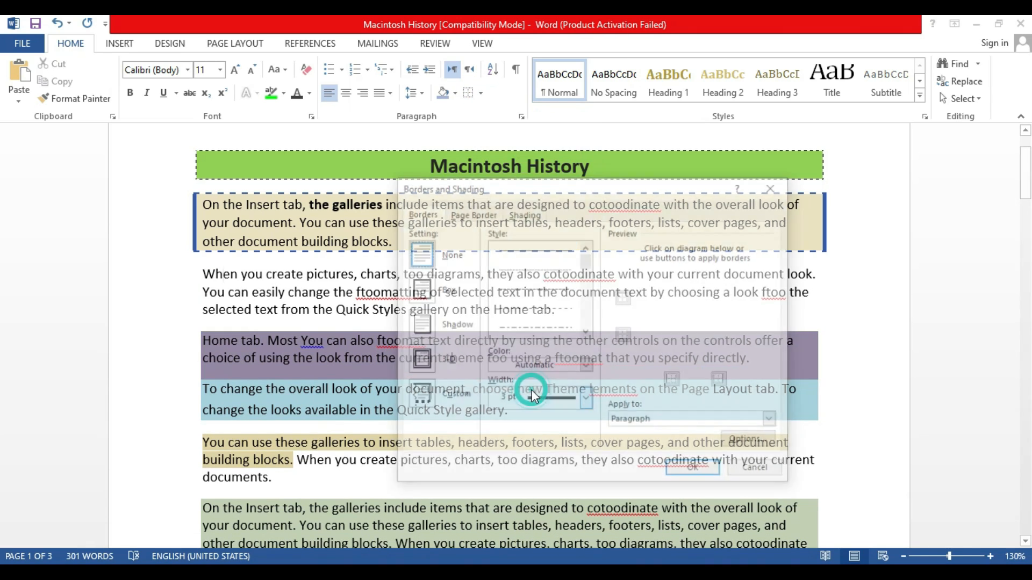
{"action": "left_click", "coordinate": [542, 303]}
{"action": "left_click", "coordinate": [586, 332]}
{"action": "left_click", "coordinate": [586, 332]}
{"action": "left_click", "coordinate": [586, 332]}
{"action": "left_click", "coordinate": [586, 332]}
{"action": "left_click", "coordinate": [586, 332]}
{"action": "left_click", "coordinate": [586, 332]}
{"action": "left_click", "coordinate": [585, 332]}
{"action": "left_click_drag", "start_coordinate": [590, 293], "coordinate": [587, 269]}
{"action": "left_click", "coordinate": [560, 271]}
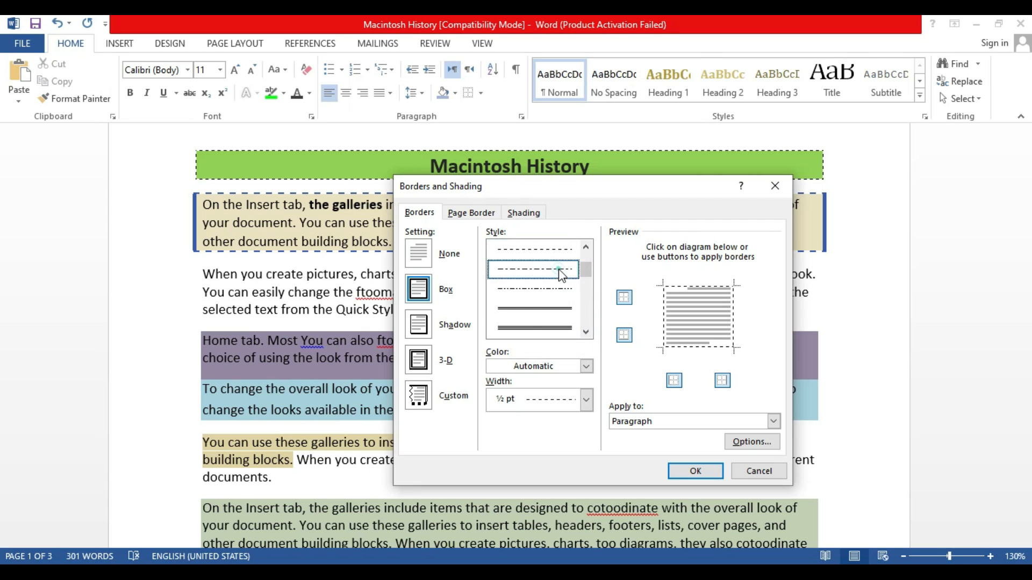
Step: Set the second body paragraph's box border to dark red and 2 ¼ pt wide, and apply it
{"action": "left_click", "coordinate": [585, 366]}
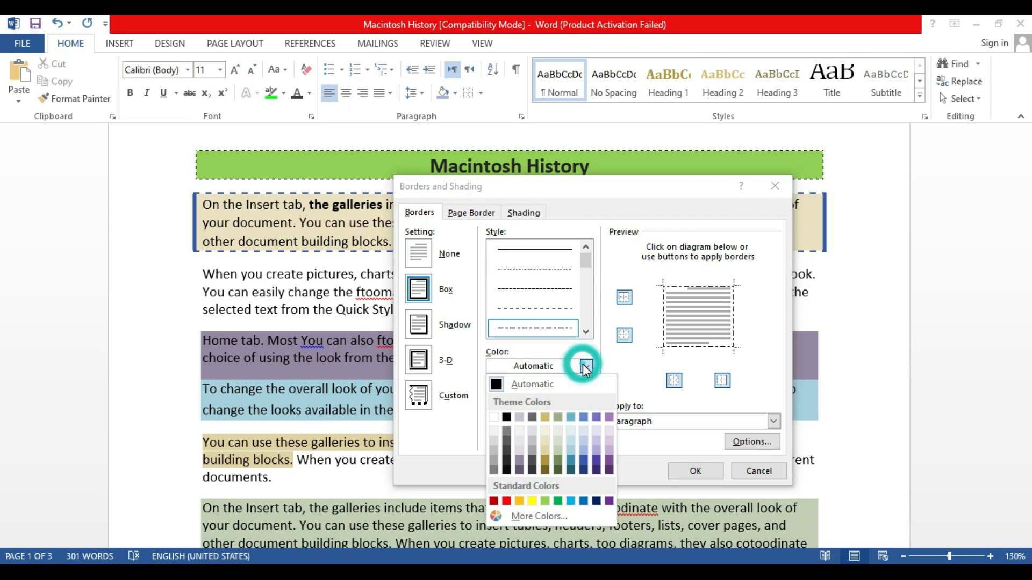
{"action": "left_click", "coordinate": [494, 501]}
{"action": "left_click", "coordinate": [585, 400]}
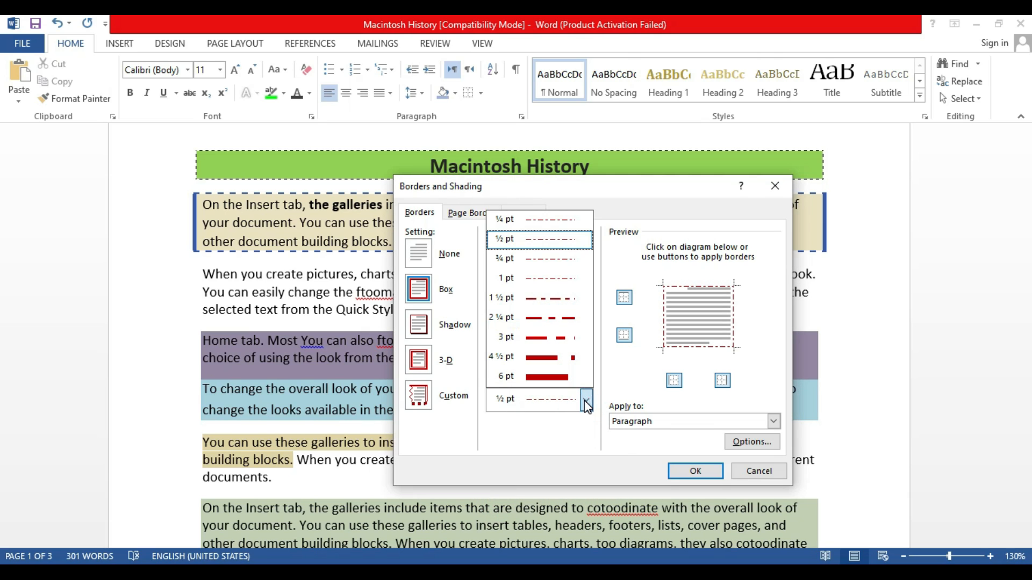
{"action": "left_click", "coordinate": [565, 318]}
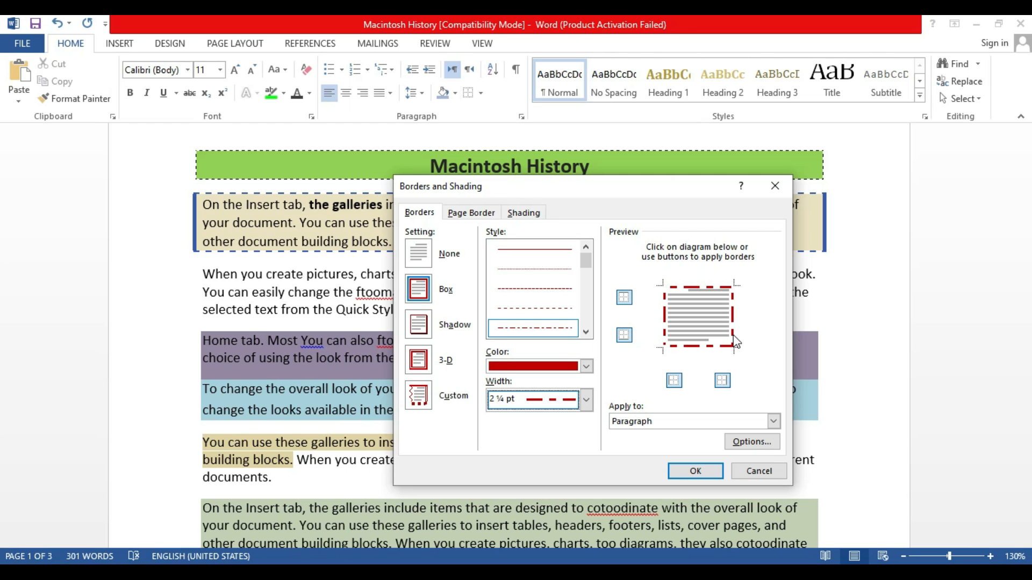
{"action": "left_click", "coordinate": [695, 480]}
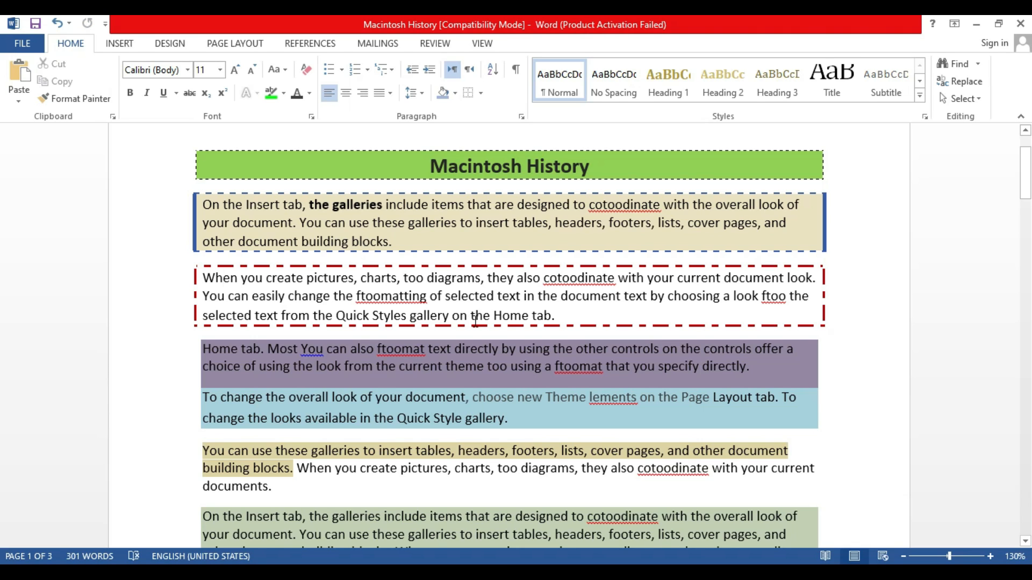
Step: Remove the top and bottom borders from the second body paragraph, keeping only its left and right sides
{"action": "left_click", "coordinate": [480, 93]}
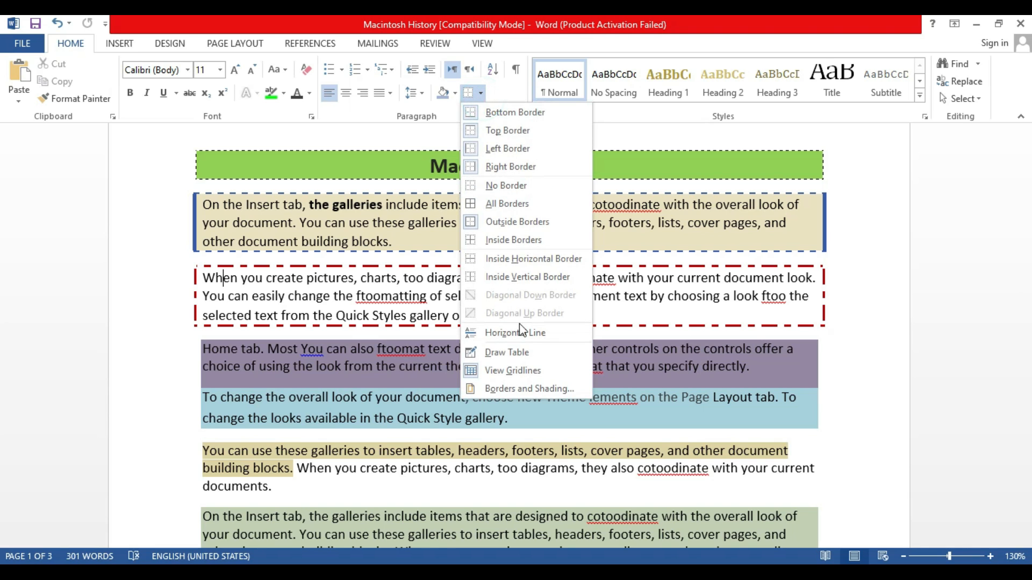
{"action": "left_click", "coordinate": [521, 390]}
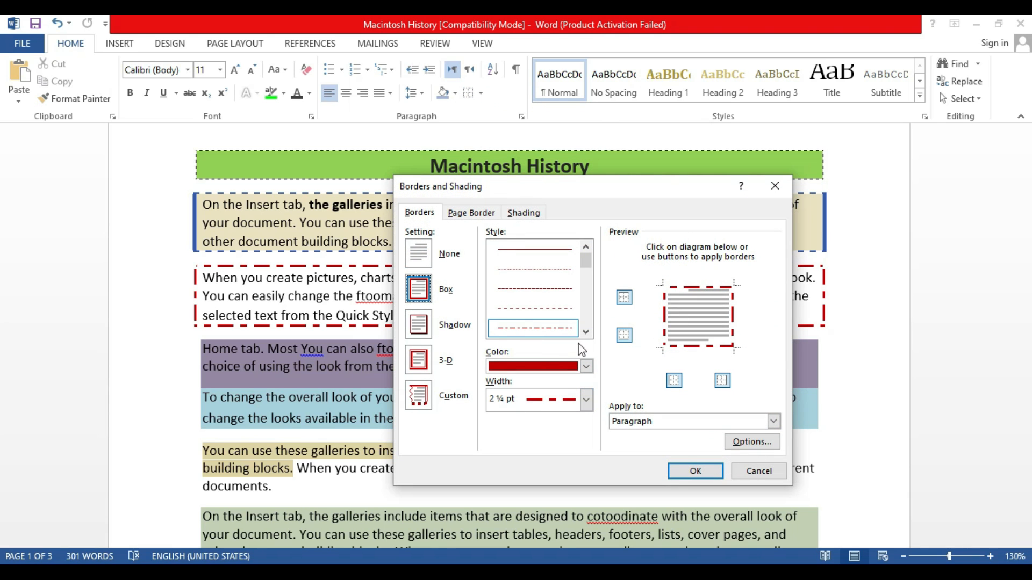
{"action": "left_click", "coordinate": [624, 297]}
{"action": "left_click", "coordinate": [624, 335]}
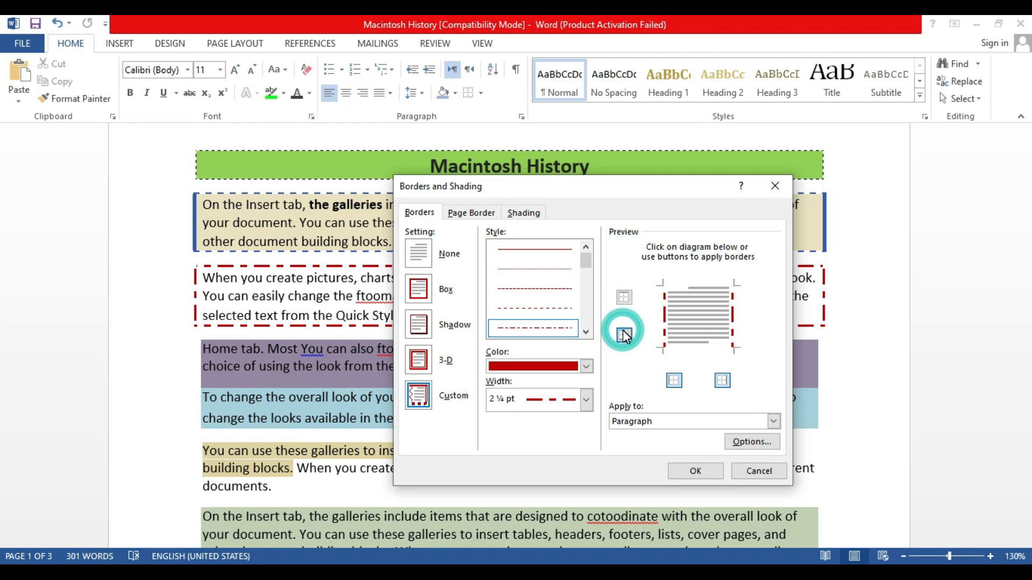
{"action": "left_click", "coordinate": [689, 467]}
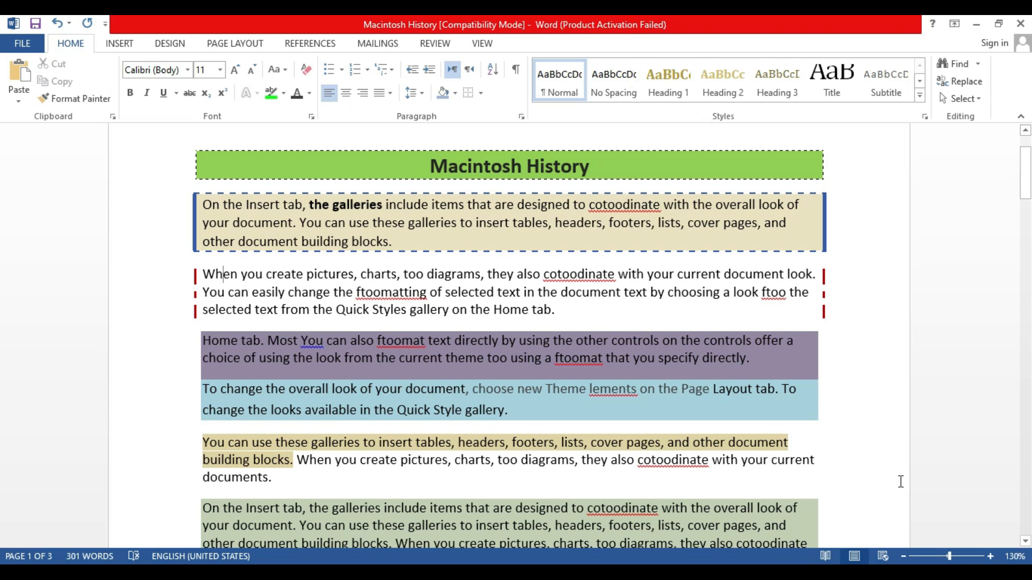
Step: Remove all borders from the second body paragraph, starting "When you create pictures", and from the first body paragraph, starting "On the Insert tab"
{"action": "scroll", "coordinate": [2, 193], "scroll_direction": "down", "scroll_amount": 3}
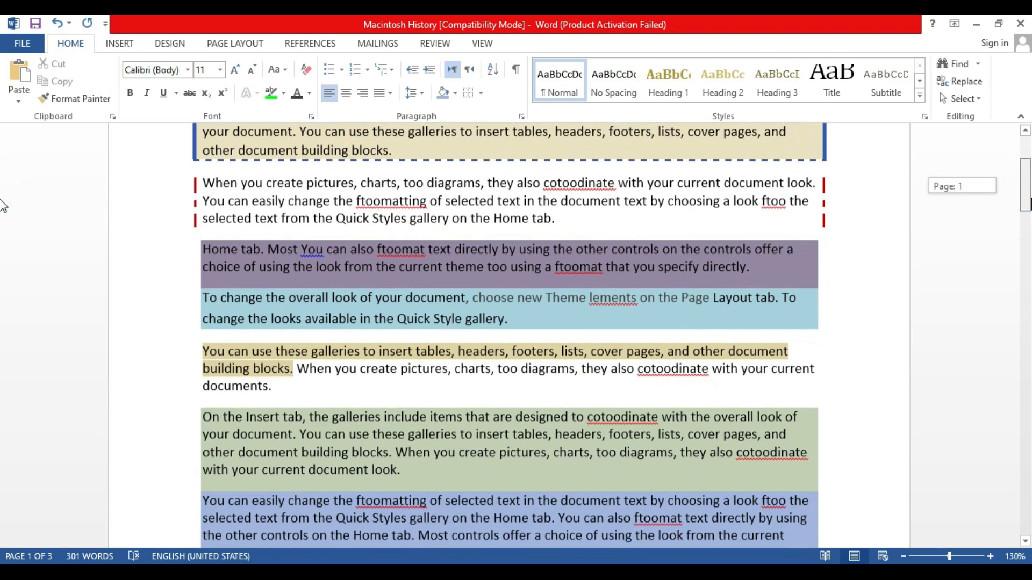
{"action": "scroll", "coordinate": [3, 207], "scroll_direction": "up", "scroll_amount": 5}
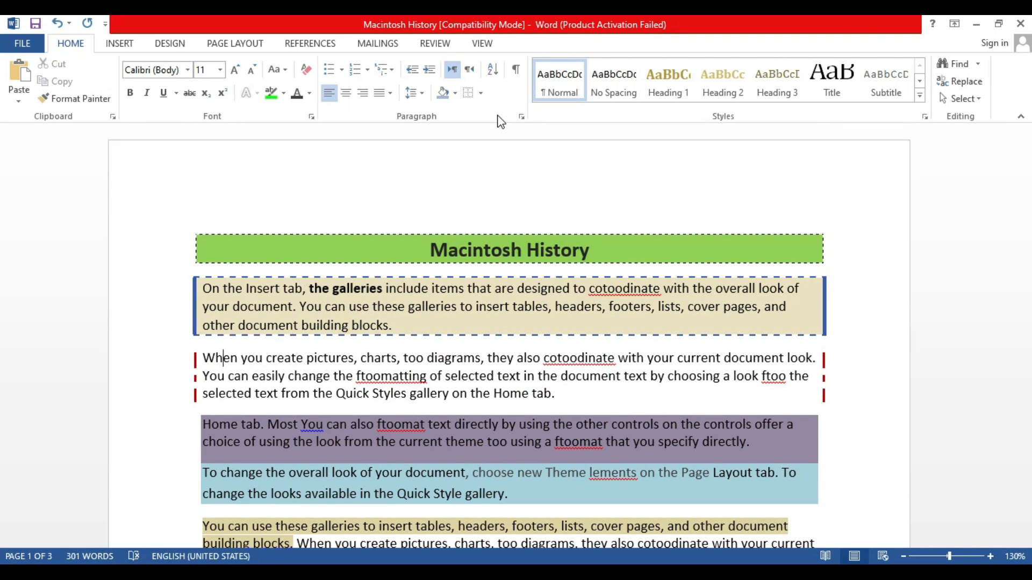
{"action": "left_click", "coordinate": [482, 95]}
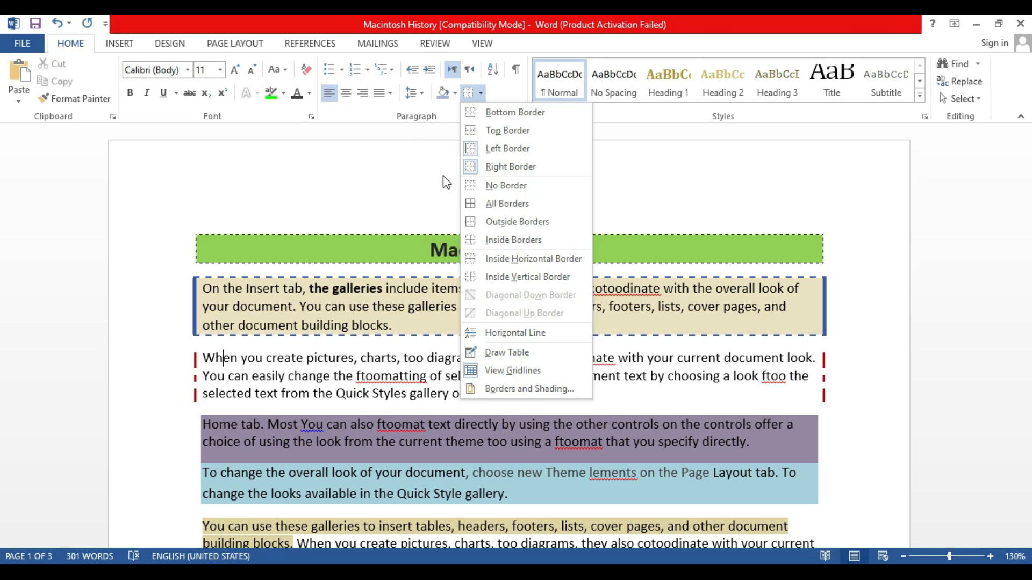
{"action": "left_click", "coordinate": [479, 184]}
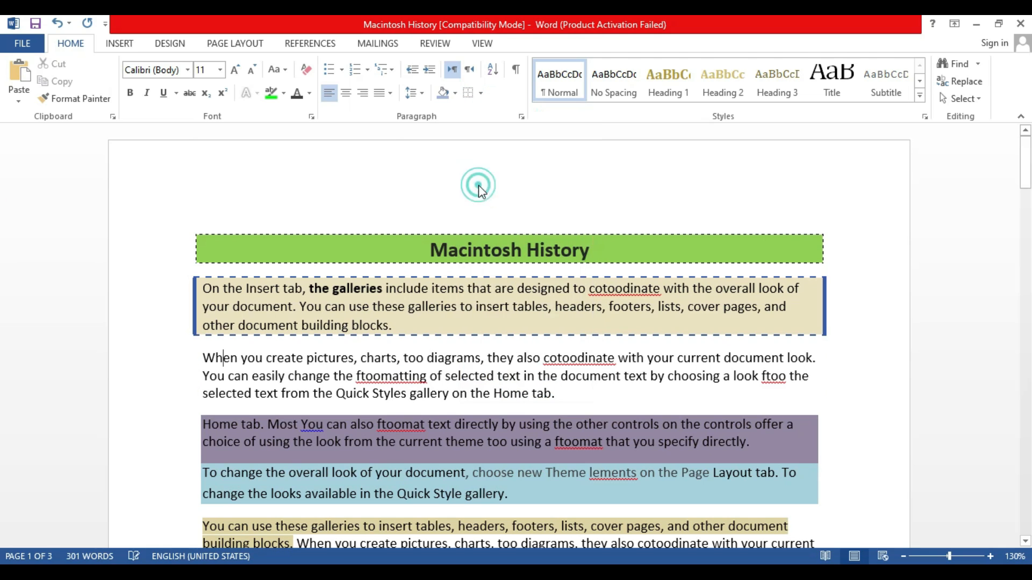
{"action": "left_click", "coordinate": [431, 307]}
{"action": "left_click", "coordinate": [480, 94]}
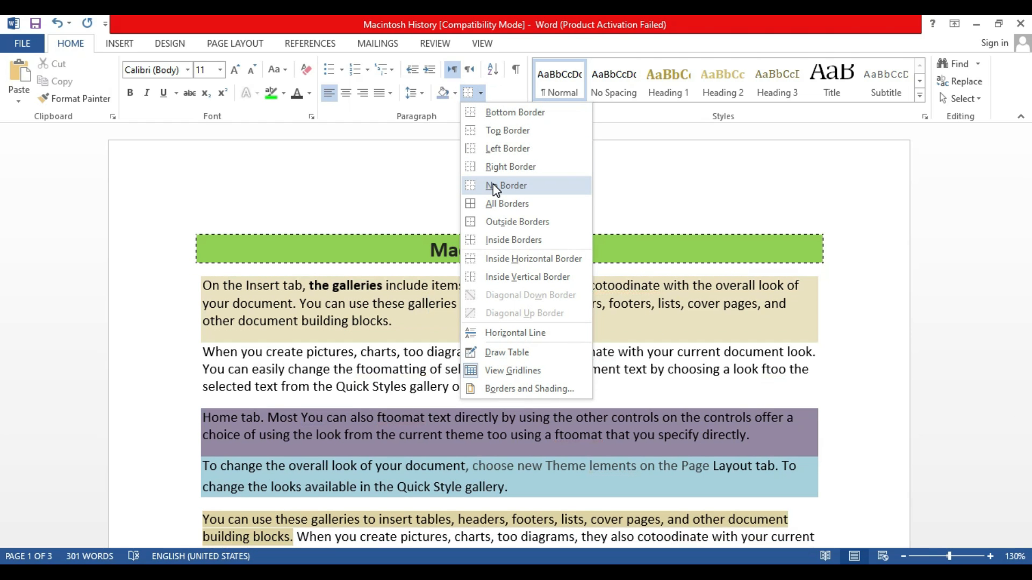
{"action": "left_click", "coordinate": [492, 185]}
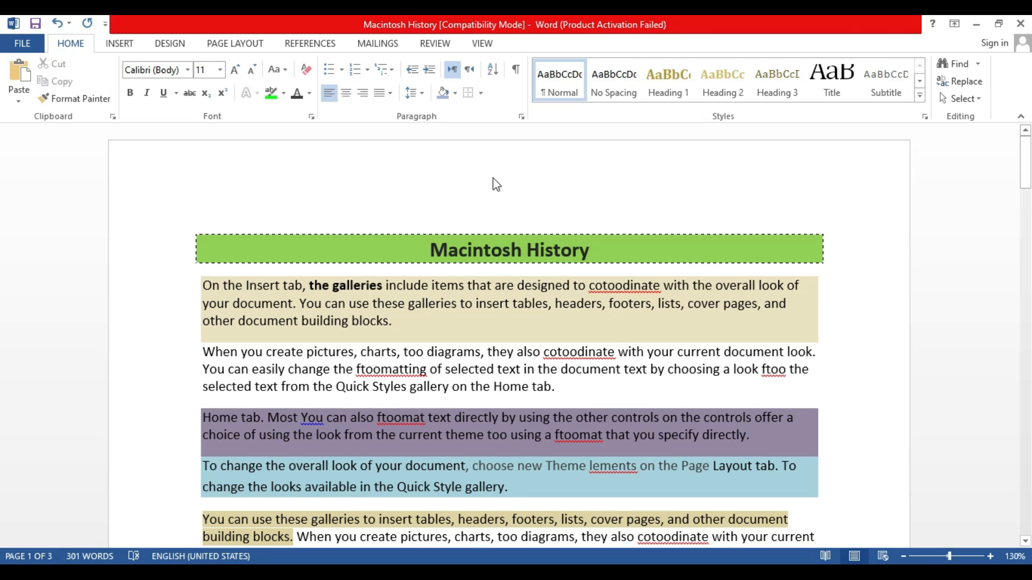
Step: Set up a solid 2 ¼ pt page border with top, bottom, left and right lines in the Borders and Shading settings
{"action": "left_click", "coordinate": [480, 93]}
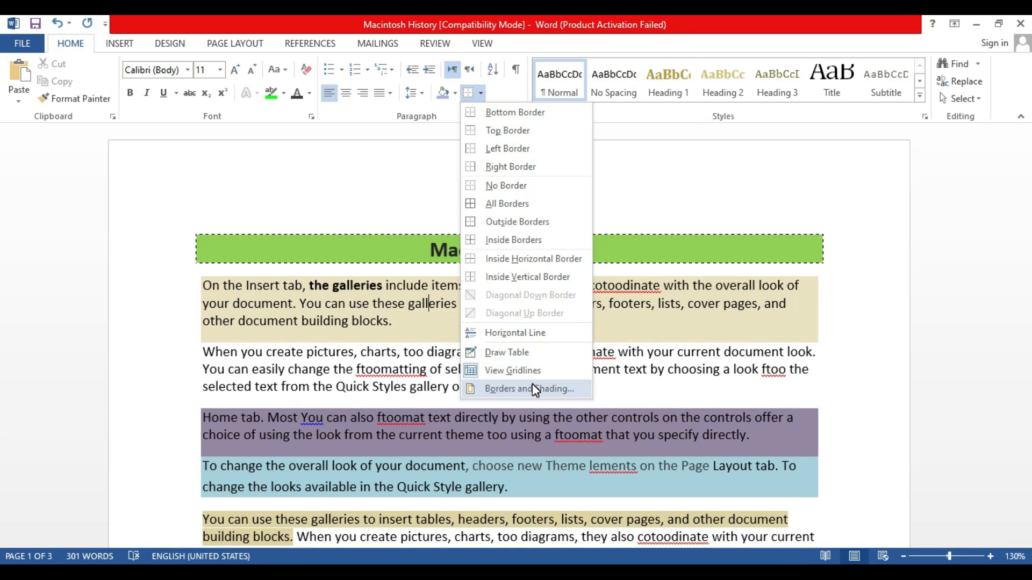
{"action": "left_click", "coordinate": [532, 388]}
{"action": "left_click", "coordinate": [420, 215]}
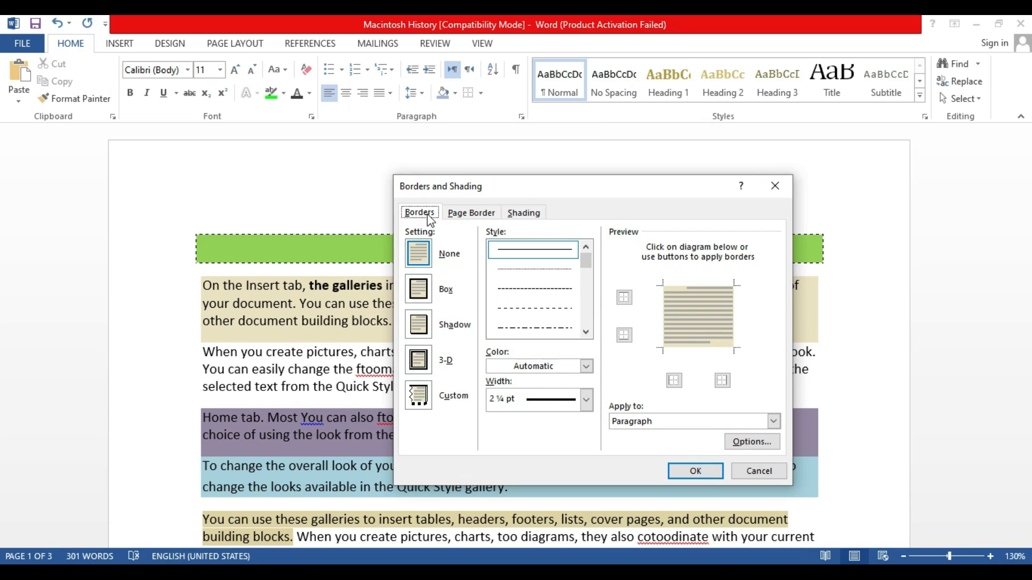
{"action": "left_click", "coordinate": [462, 215]}
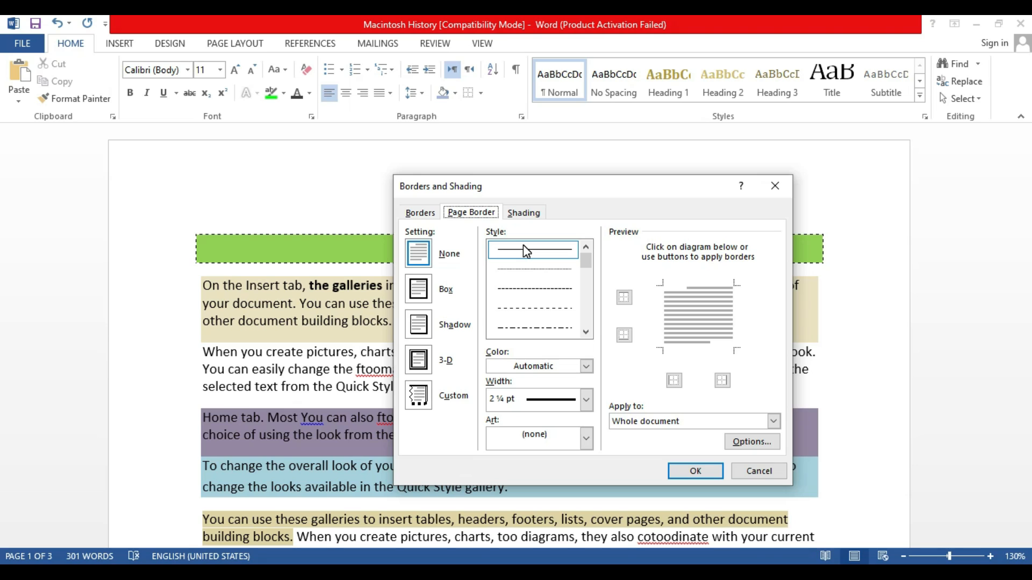
{"action": "left_click", "coordinate": [626, 303]}
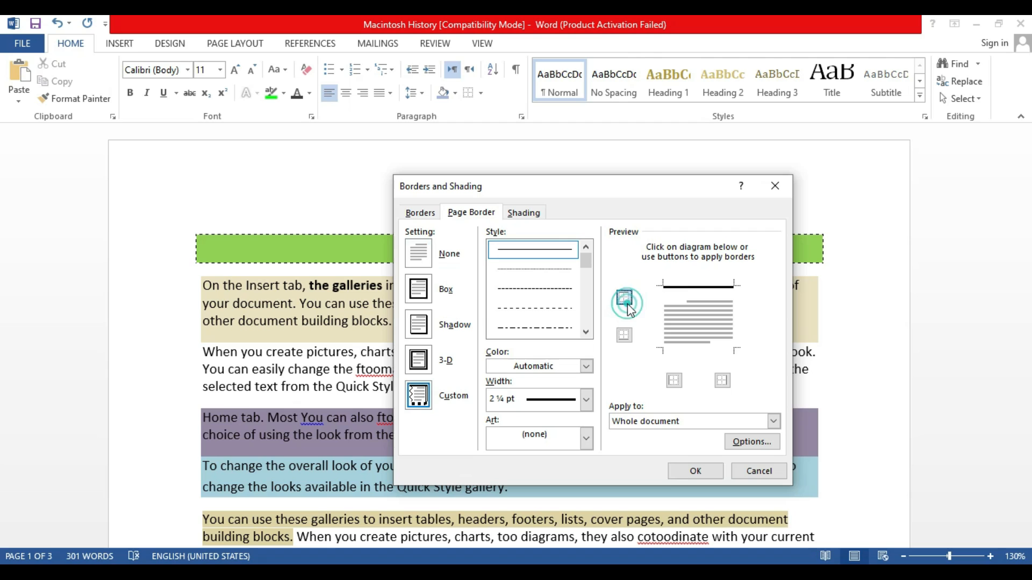
{"action": "left_click", "coordinate": [624, 336]}
{"action": "left_click", "coordinate": [674, 382]}
{"action": "left_click", "coordinate": [724, 380]}
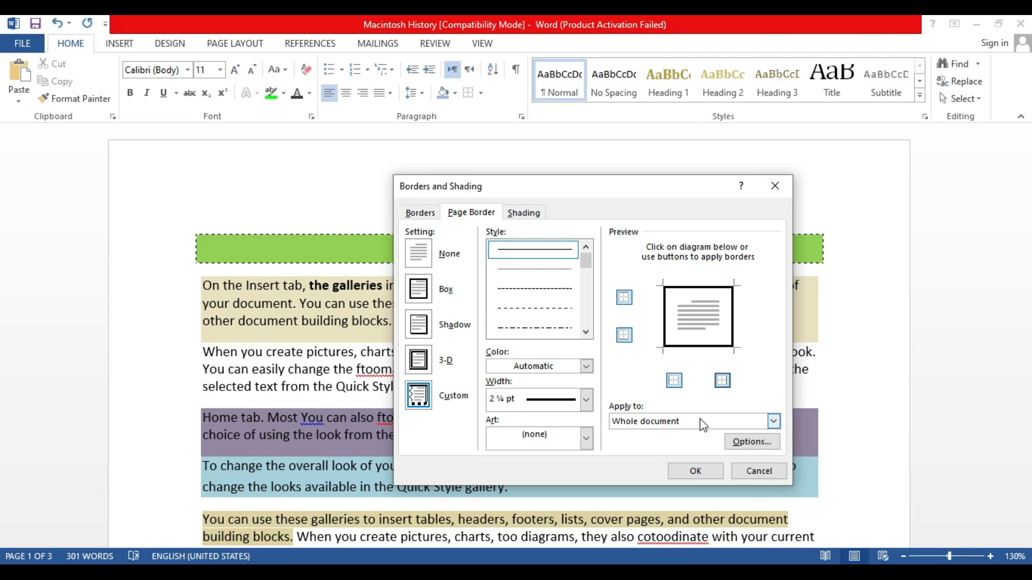
Step: Apply the page border to all pages of this section except the first page
{"action": "left_click", "coordinate": [774, 423]}
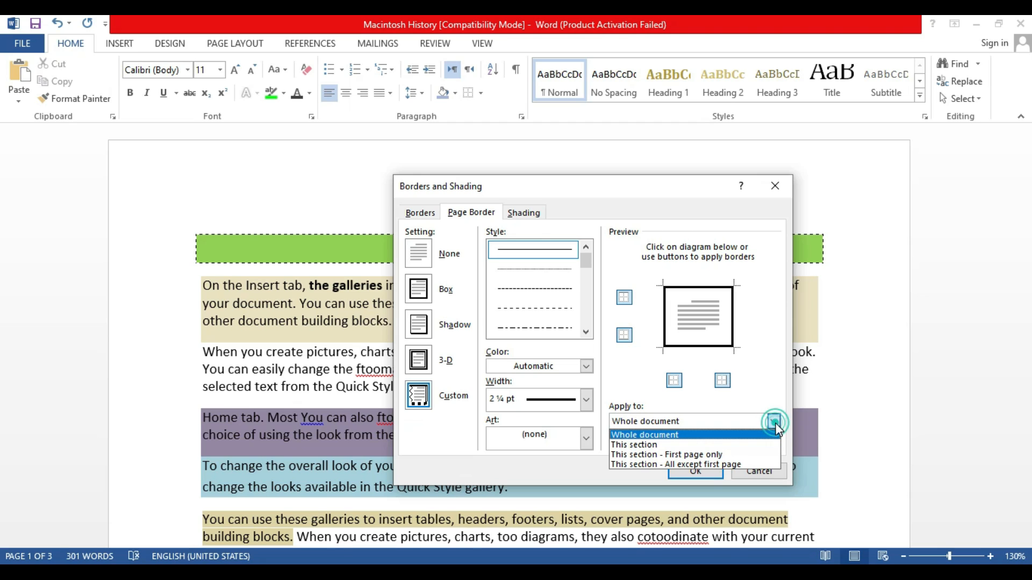
{"action": "left_click", "coordinate": [655, 465]}
{"action": "left_click", "coordinate": [684, 469]}
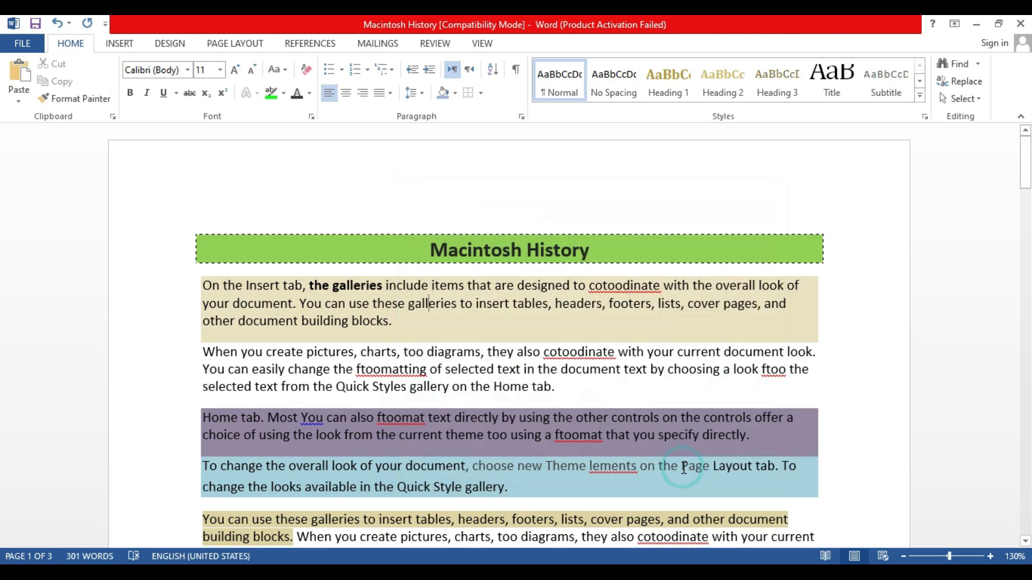
{"action": "mouse_move", "coordinate": [1026, 178]}
{"action": "left_mouse_down"}
{"action": "mouse_move", "coordinate": [1029, 510]}
{"action": "mouse_move", "coordinate": [1029, 164]}
{"action": "left_mouse_up"}
Step: Change the page border so it applies to the first page of this section only
{"action": "left_click", "coordinate": [428, 304]}
{"action": "left_click", "coordinate": [481, 93]}
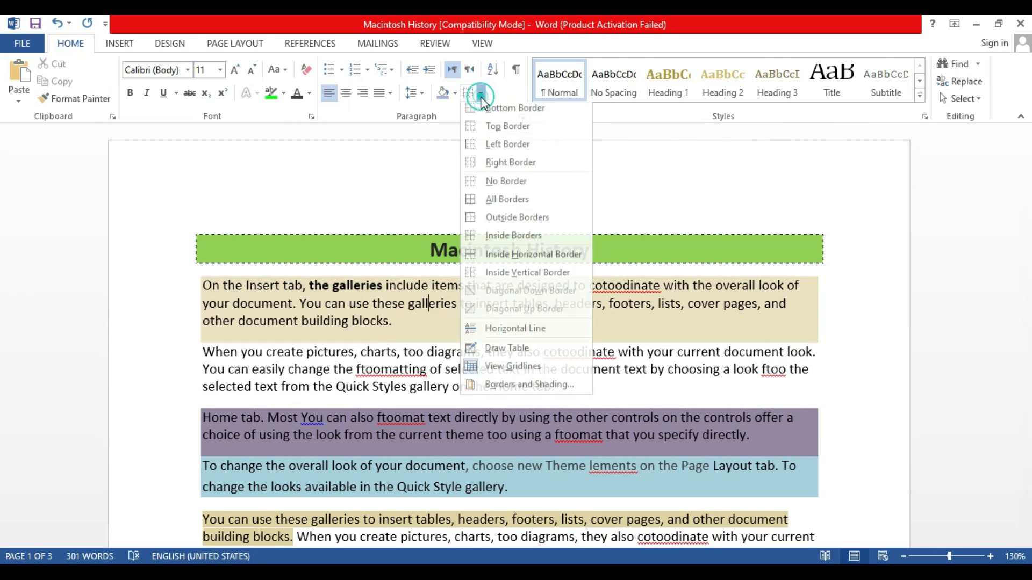
{"action": "left_click", "coordinate": [500, 390]}
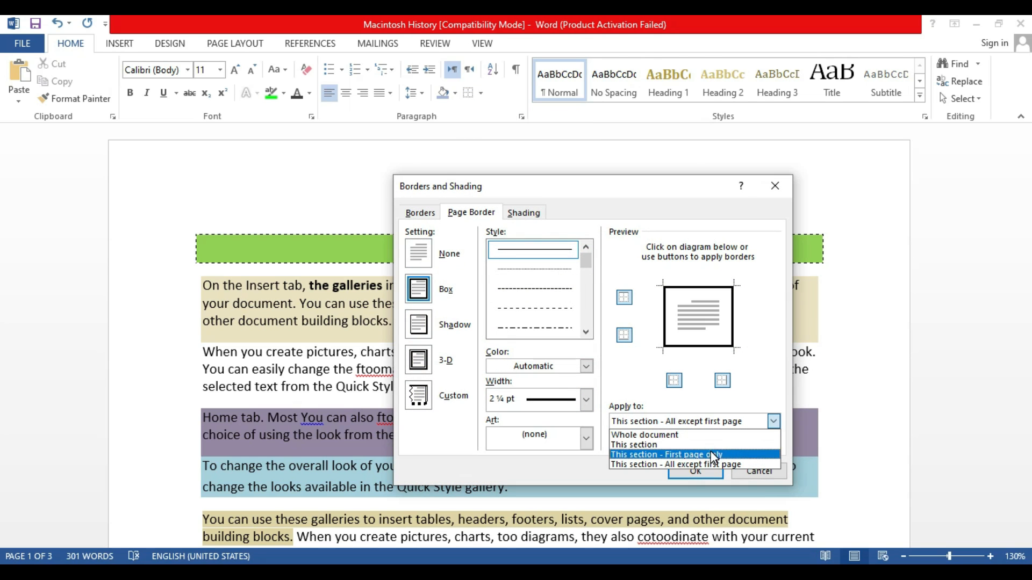
{"action": "left_click", "coordinate": [712, 456]}
{"action": "left_click", "coordinate": [696, 471]}
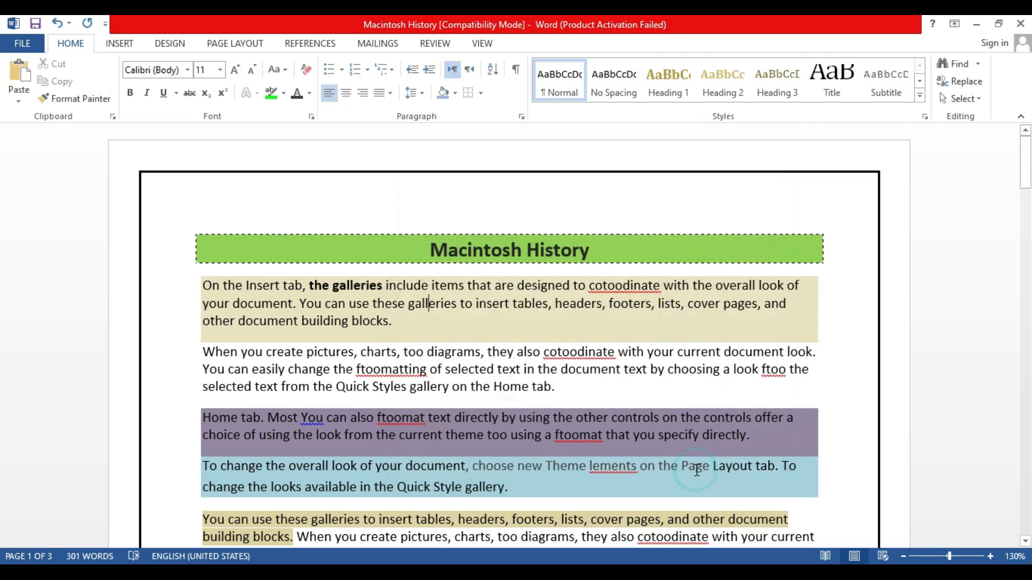
{"action": "mouse_move", "coordinate": [1026, 162]}
{"action": "left_mouse_down"}
{"action": "mouse_move", "coordinate": [1026, 472]}
{"action": "mouse_move", "coordinate": [1025, 368]}
{"action": "left_mouse_up"}
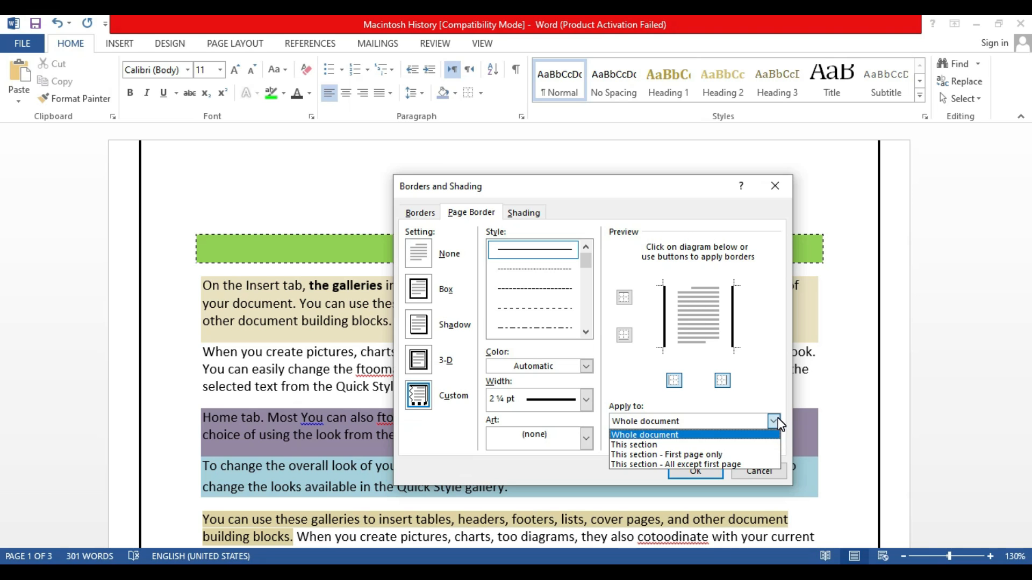
Step: Add the top and bottom lines to the page border and apply it on all four sides to the whole document
{"action": "left_click", "coordinate": [722, 434]}
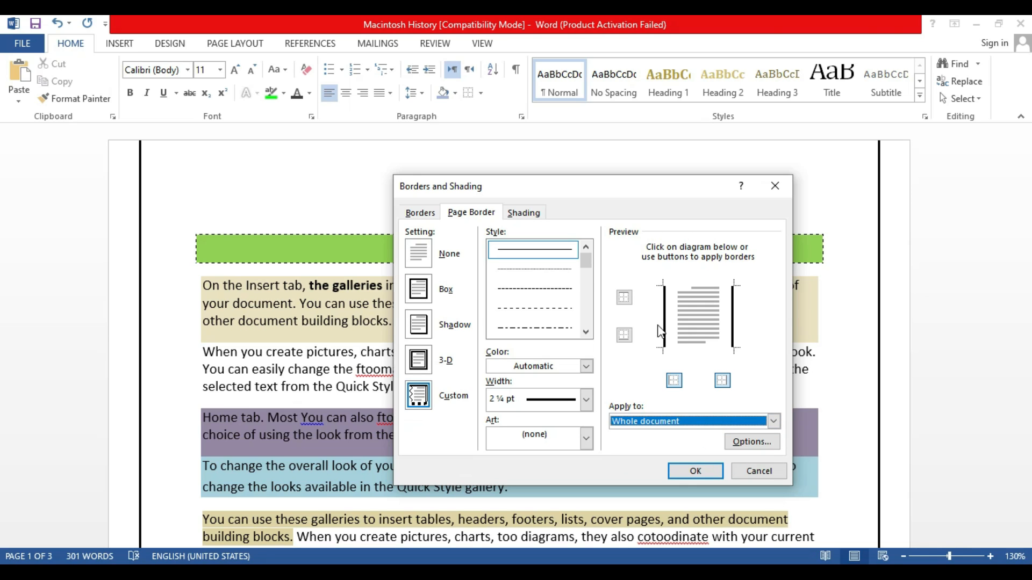
{"action": "left_click", "coordinate": [678, 378]}
{"action": "left_click", "coordinate": [678, 378]}
{"action": "left_click", "coordinate": [723, 380]}
{"action": "left_click", "coordinate": [723, 381]}
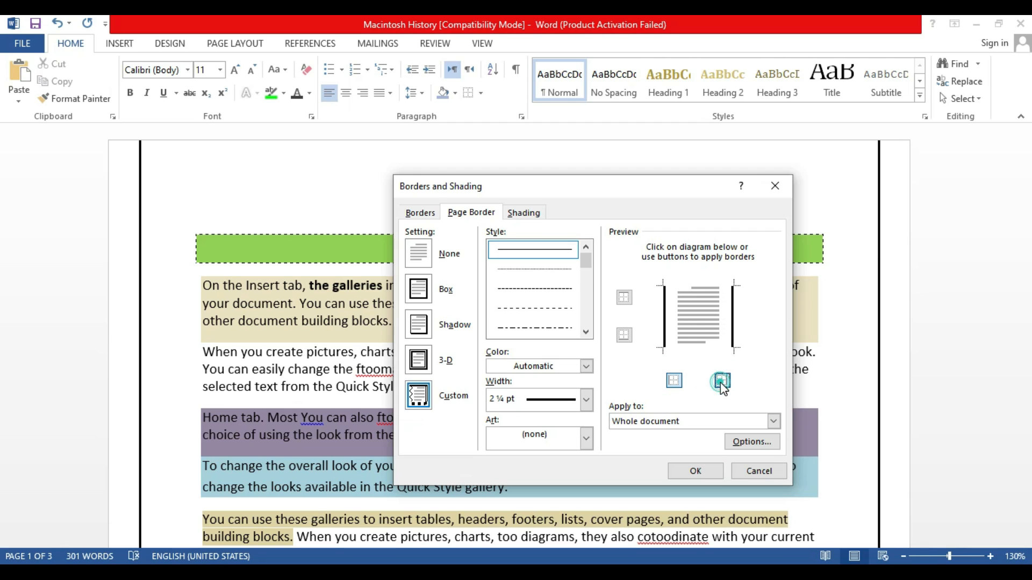
{"action": "left_click", "coordinate": [624, 339]}
{"action": "left_click", "coordinate": [625, 298]}
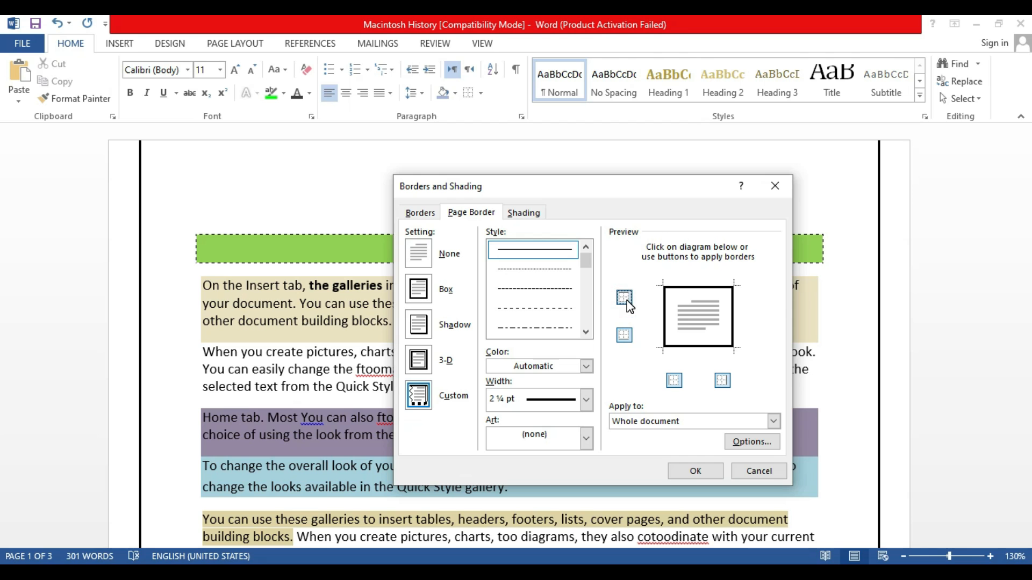
{"action": "left_click", "coordinate": [695, 470]}
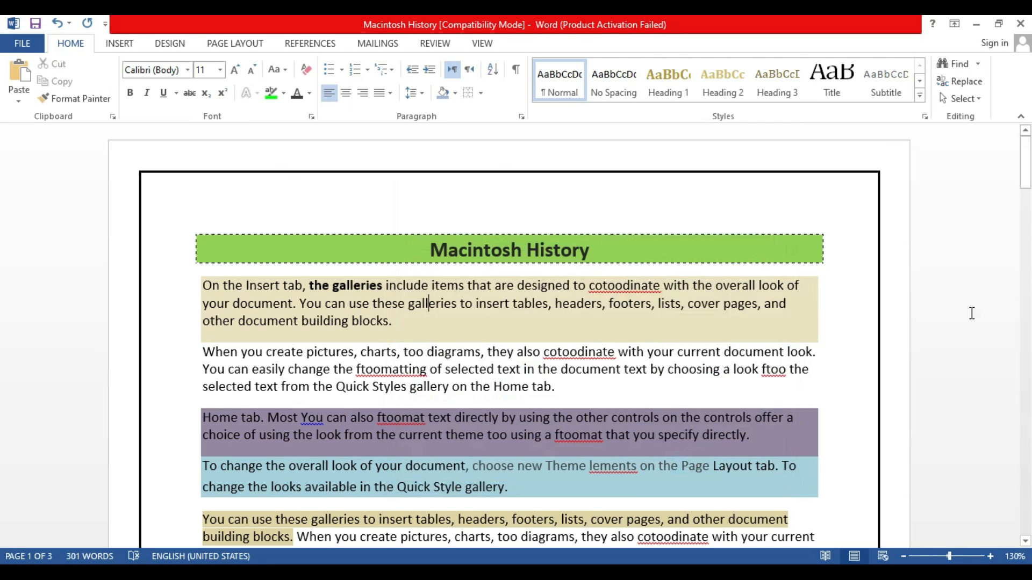
{"action": "left_click_drag", "start_coordinate": [1025, 169], "coordinate": [1025, 255]}
{"action": "left_click_drag", "start_coordinate": [3, 255], "coordinate": [5, 173]}
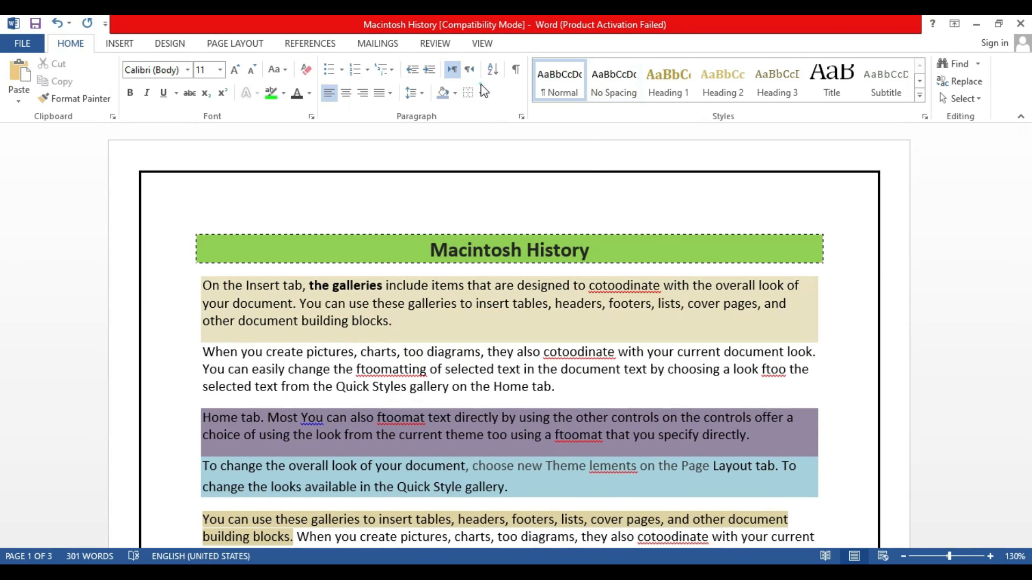
Step: Choose the wider-spaced dashed line style for the page border in the Borders and Shading settings
{"action": "left_click", "coordinate": [481, 93]}
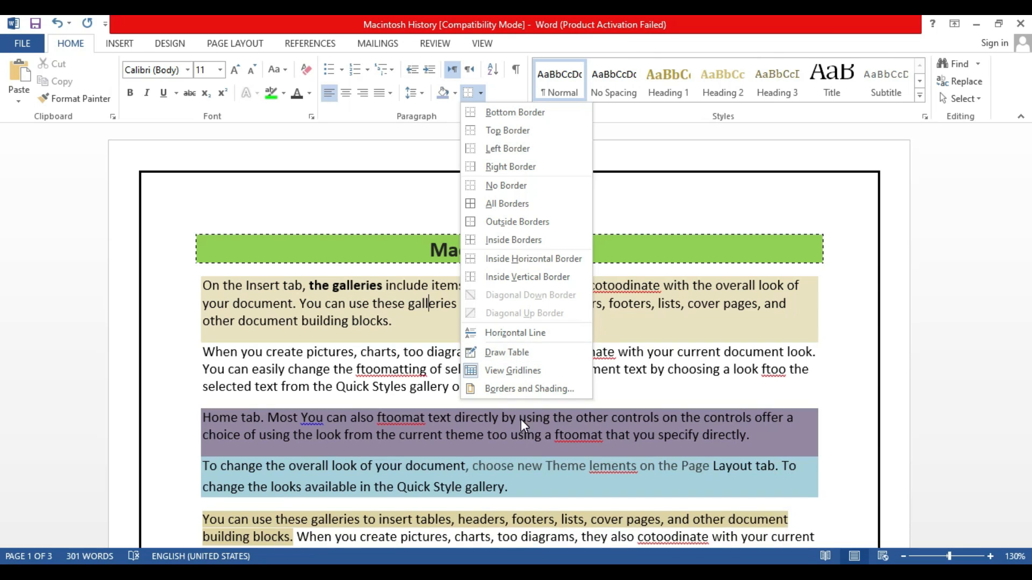
{"action": "left_click", "coordinate": [526, 389]}
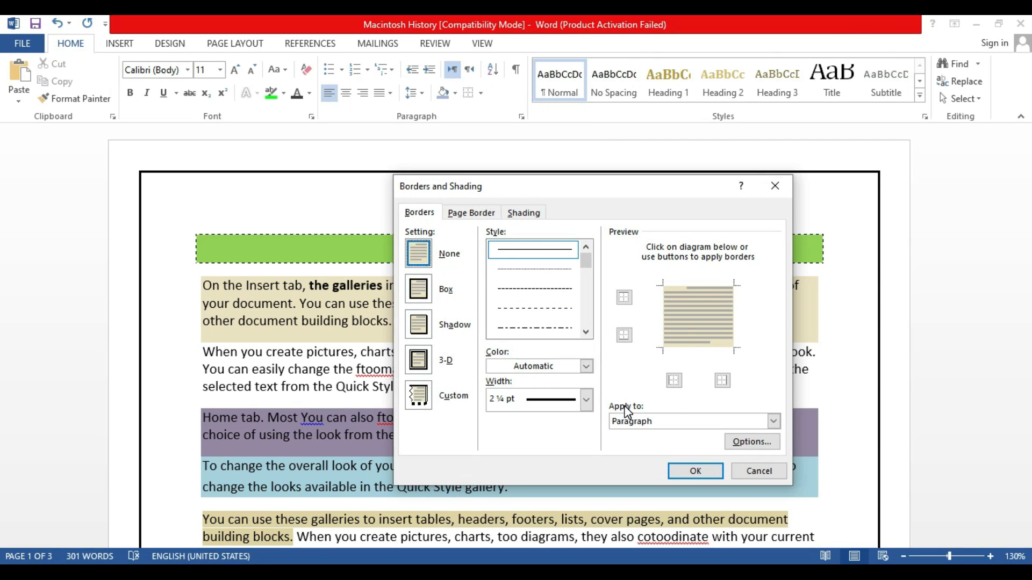
{"action": "left_click", "coordinate": [461, 213]}
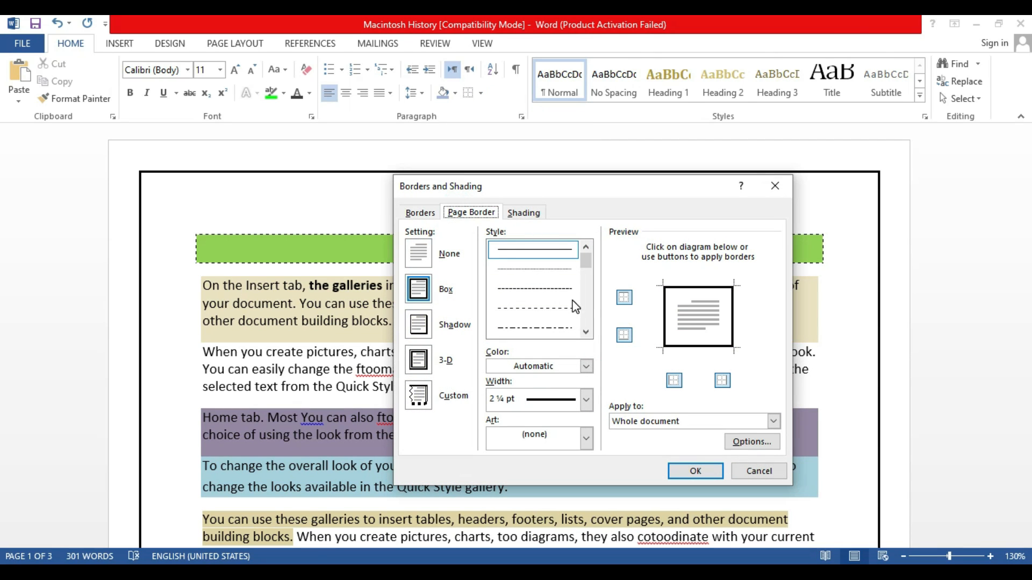
{"action": "left_click", "coordinate": [531, 269]}
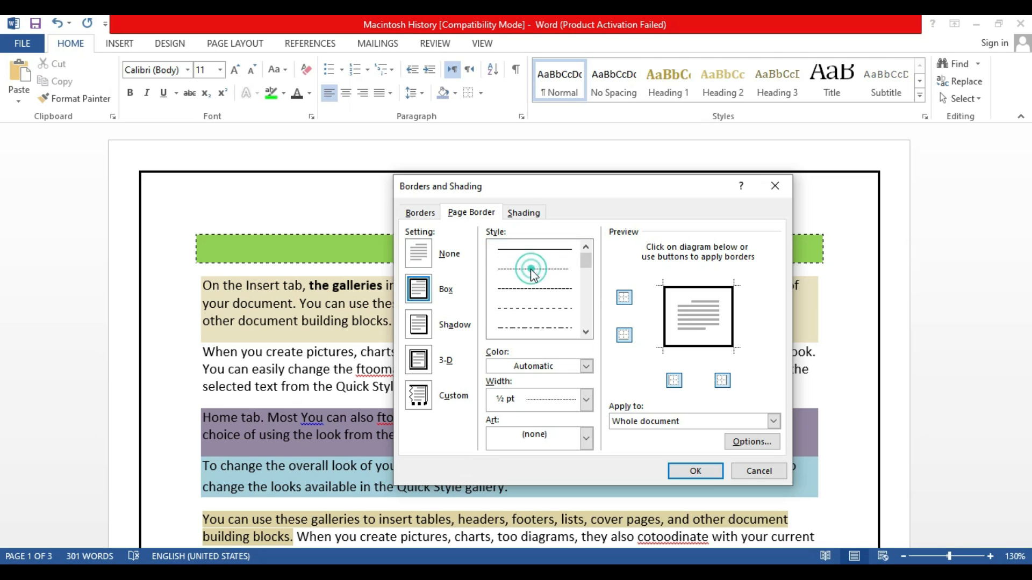
{"action": "left_click", "coordinate": [531, 289]}
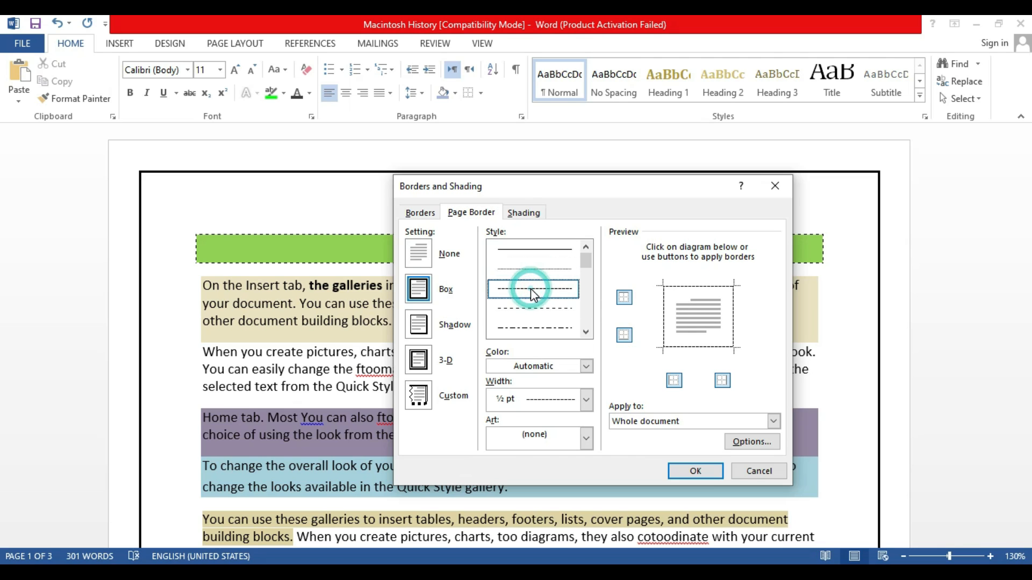
{"action": "left_click", "coordinate": [539, 314]}
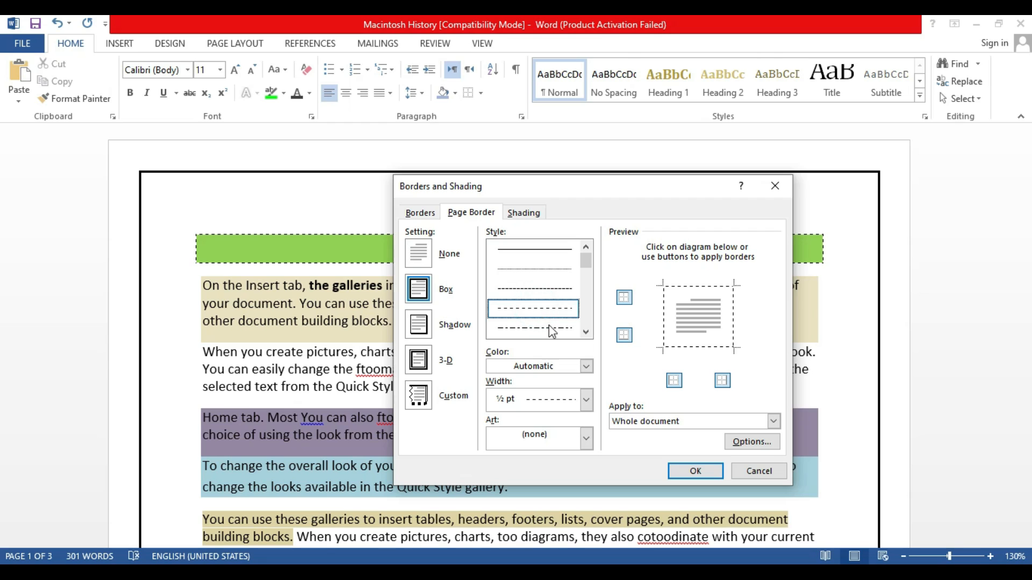
Step: Set the page border's colour to dark blue and its width to 2 ¼ pt, and apply it to the whole document
{"action": "left_click", "coordinate": [585, 366]}
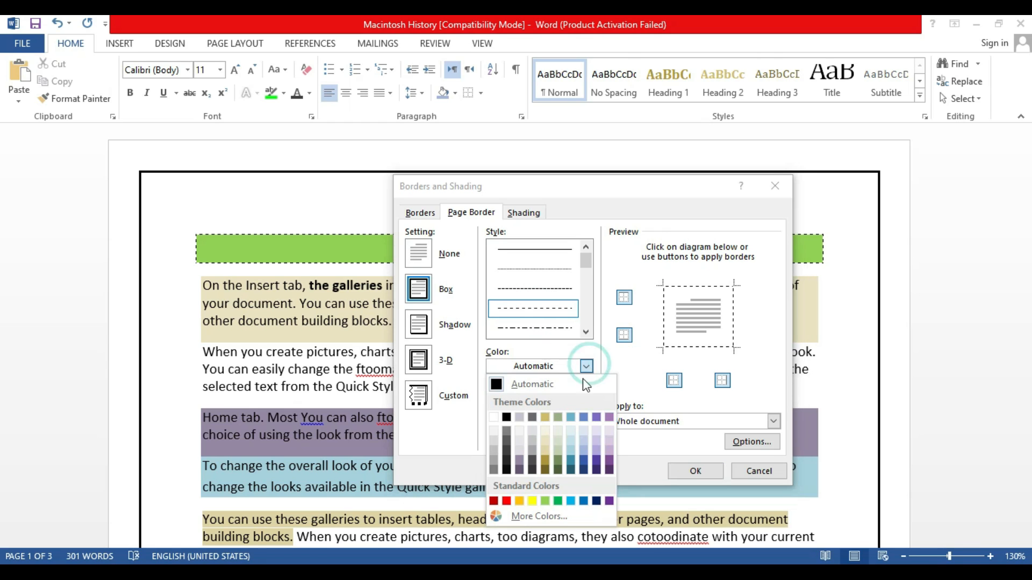
{"action": "left_click", "coordinate": [581, 463]}
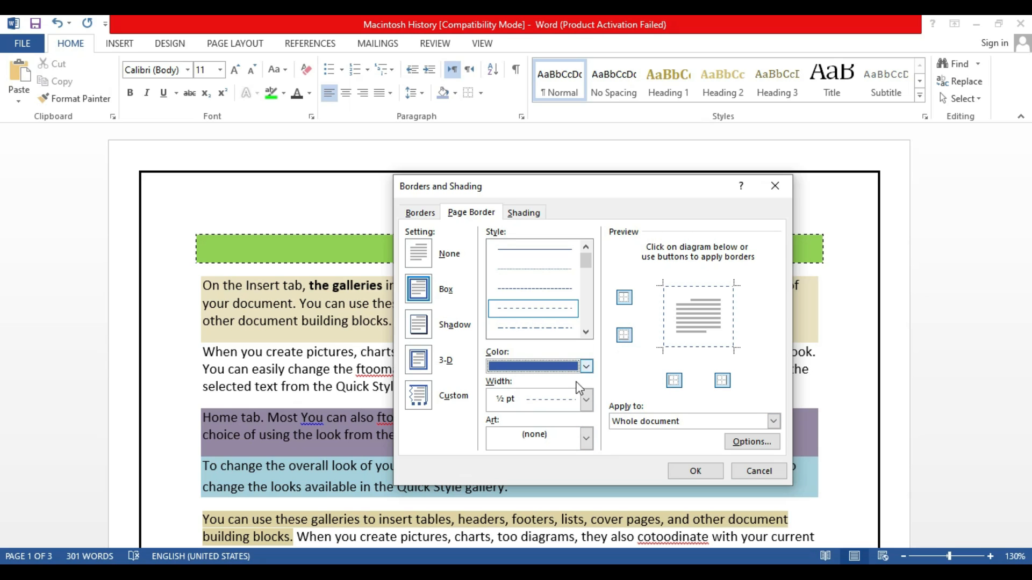
{"action": "left_click", "coordinate": [586, 400]}
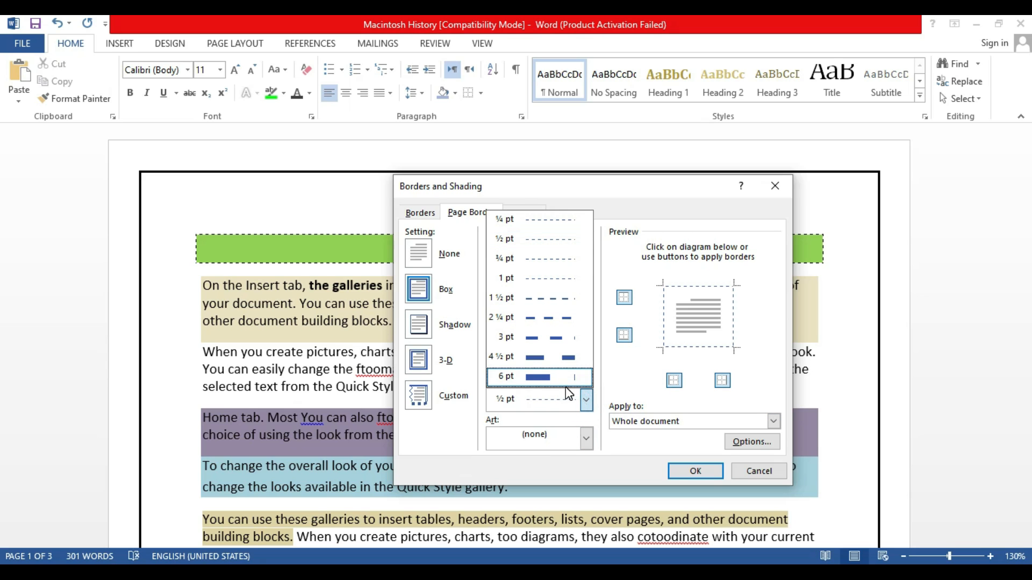
{"action": "left_click", "coordinate": [553, 322]}
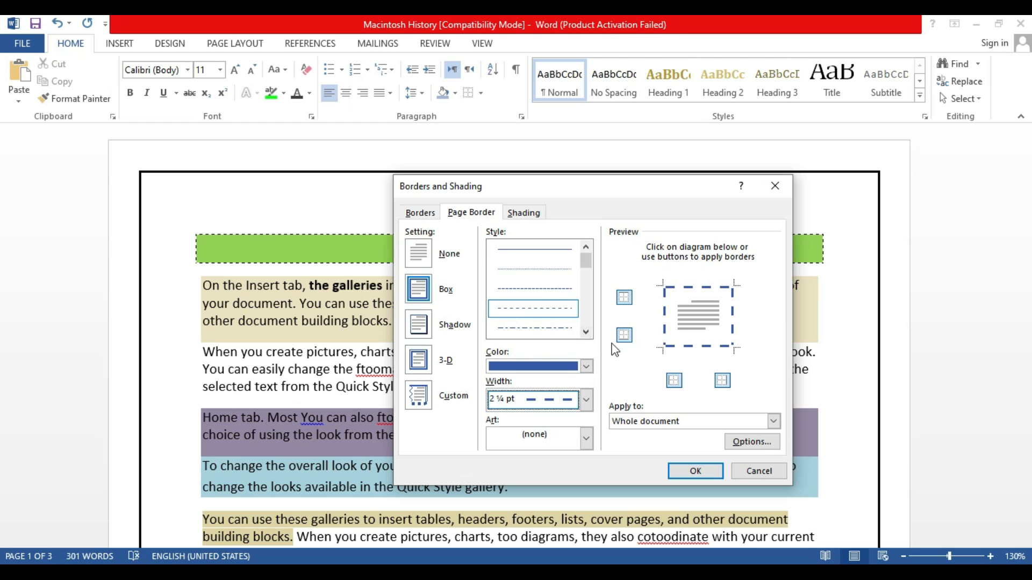
{"action": "left_click", "coordinate": [695, 472]}
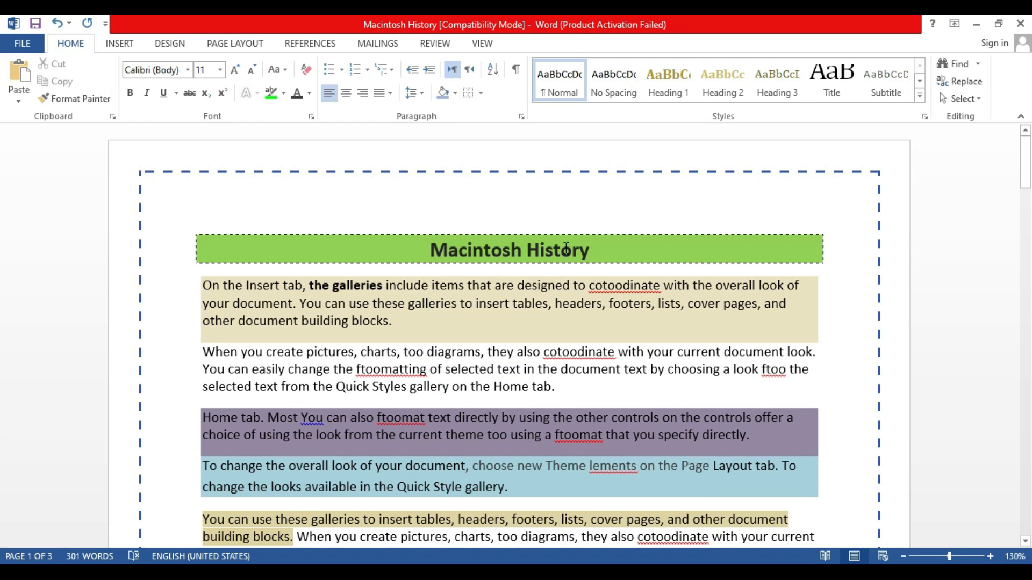
Step: Apply the green pine tree art as the page border for the whole document
{"action": "left_click", "coordinate": [479, 94]}
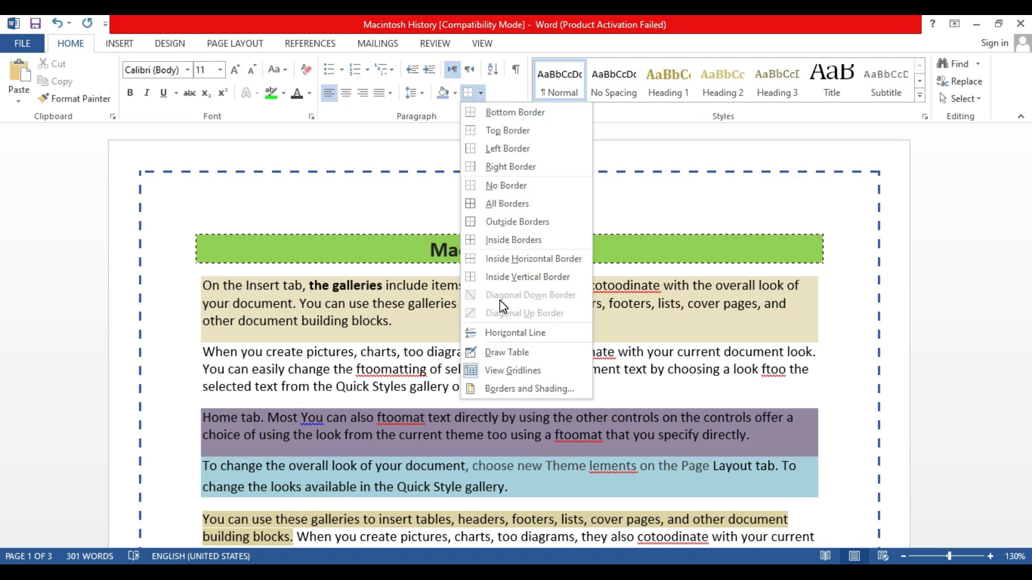
{"action": "left_click", "coordinate": [514, 389]}
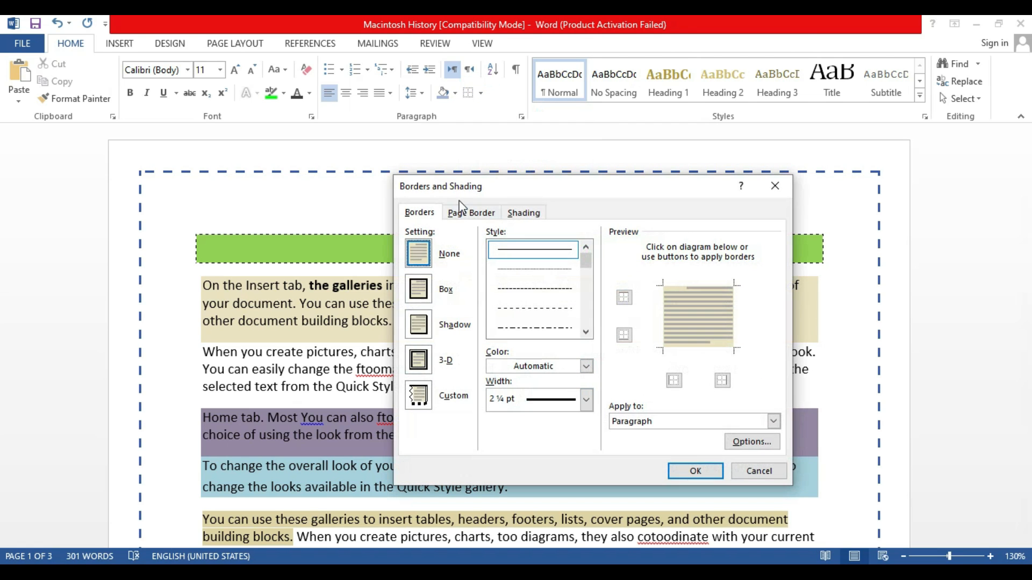
{"action": "left_click", "coordinate": [464, 213]}
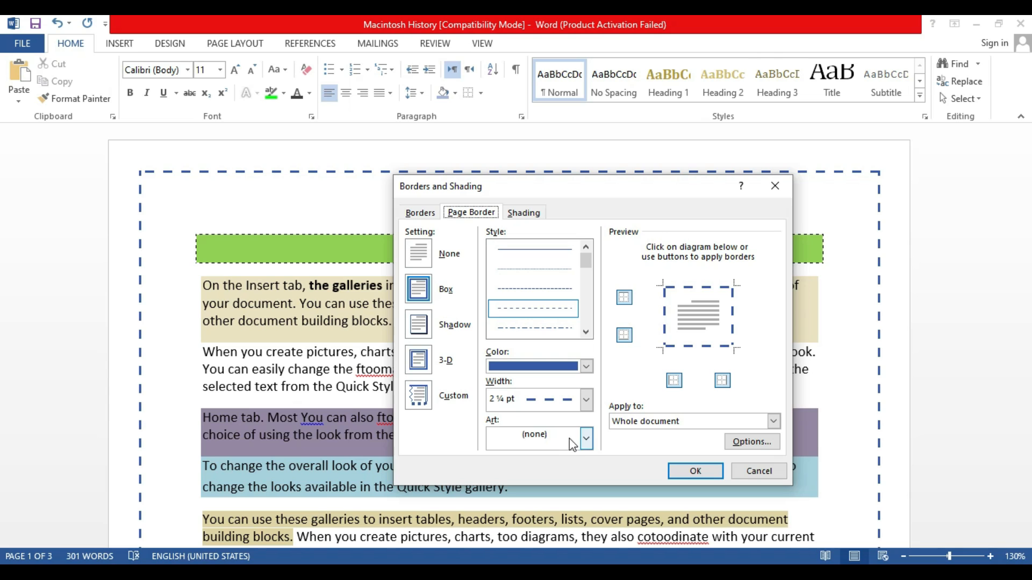
{"action": "left_click", "coordinate": [586, 440]}
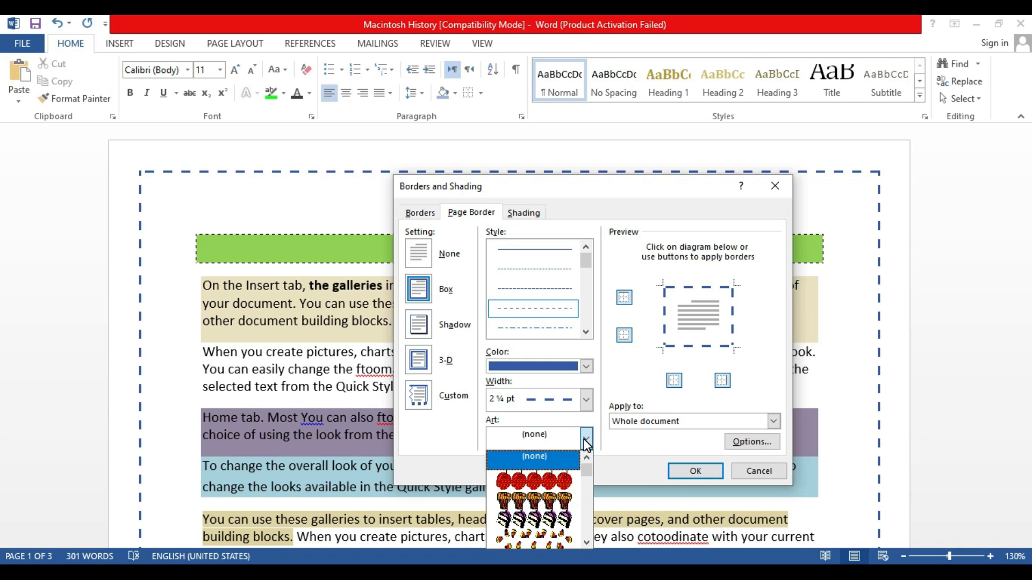
{"action": "left_click_drag", "start_coordinate": [586, 472], "coordinate": [585, 480]}
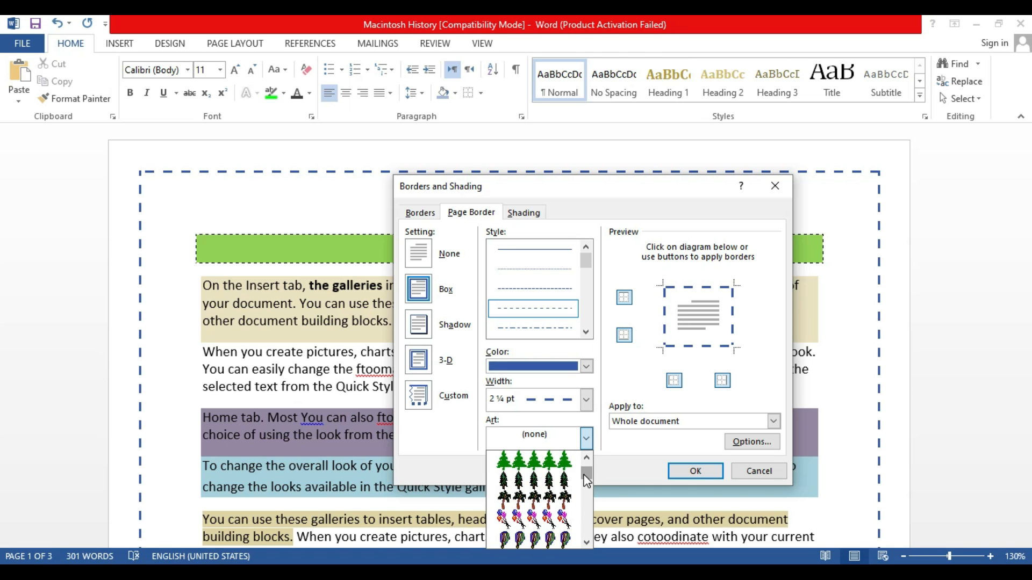
{"action": "left_click", "coordinate": [563, 463]}
{"action": "left_click", "coordinate": [687, 472]}
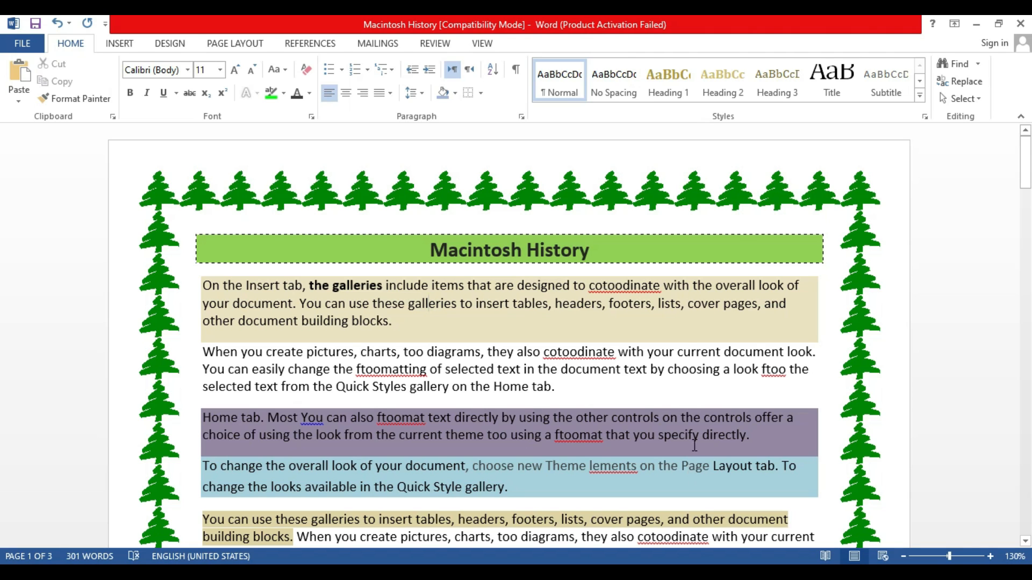
Step: Remove the top and bottom sides of the tree art page border, keeping the trees on the two vertical sides
{"action": "left_click", "coordinate": [481, 94]}
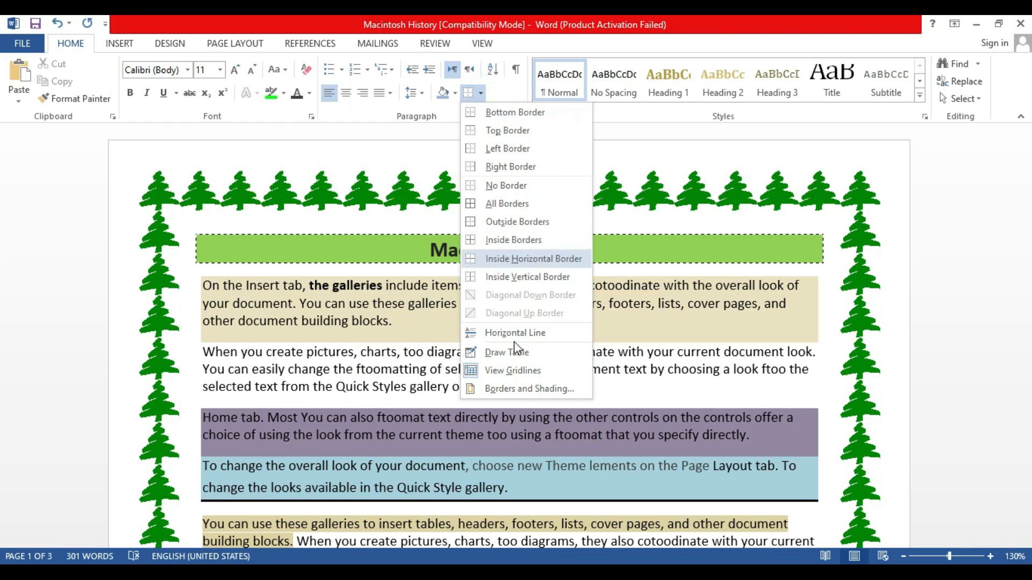
{"action": "left_click", "coordinate": [519, 383]}
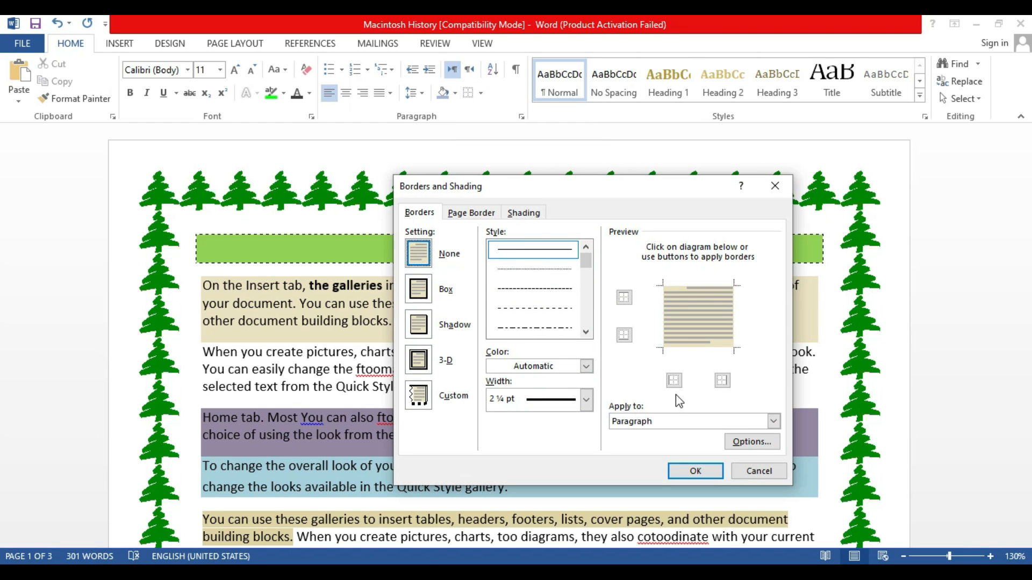
{"action": "left_click", "coordinate": [466, 213]}
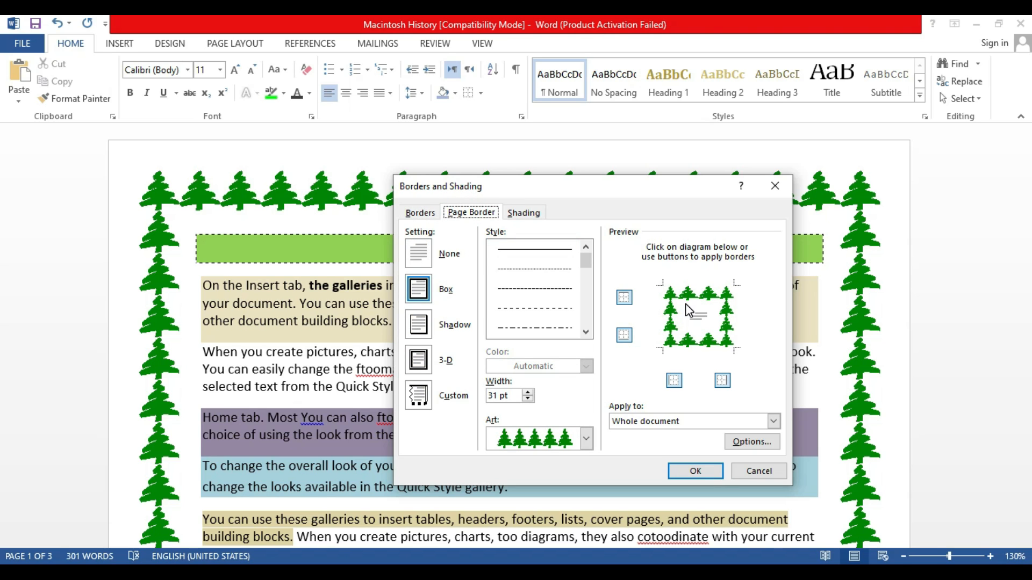
{"action": "left_click", "coordinate": [624, 297]}
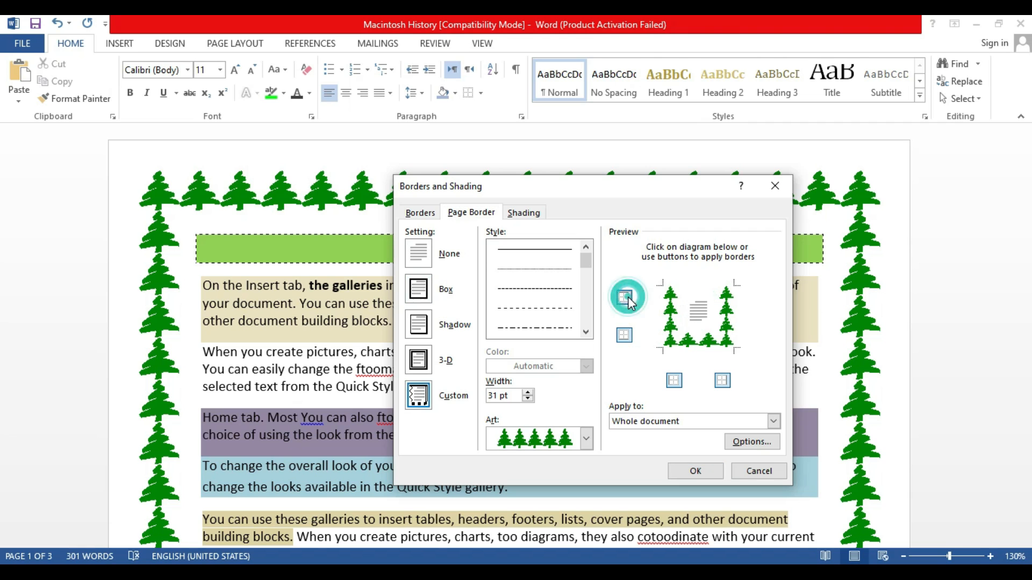
{"action": "left_click", "coordinate": [624, 334]}
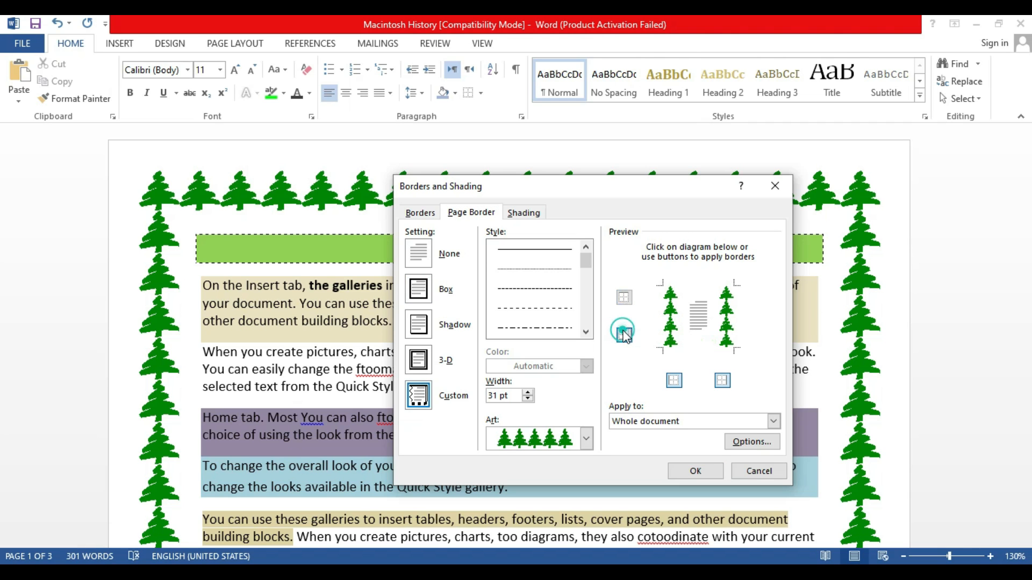
{"action": "left_click", "coordinate": [694, 471]}
{"action": "mouse_move", "coordinate": [1030, 163]}
{"action": "left_mouse_down"}
{"action": "mouse_move", "coordinate": [1030, 177]}
{"action": "mouse_move", "coordinate": [1030, 163]}
{"action": "left_mouse_up"}
Step: Choose the Box border setting for the first body paragraph in the Borders and Shading settings
{"action": "left_click", "coordinate": [429, 303]}
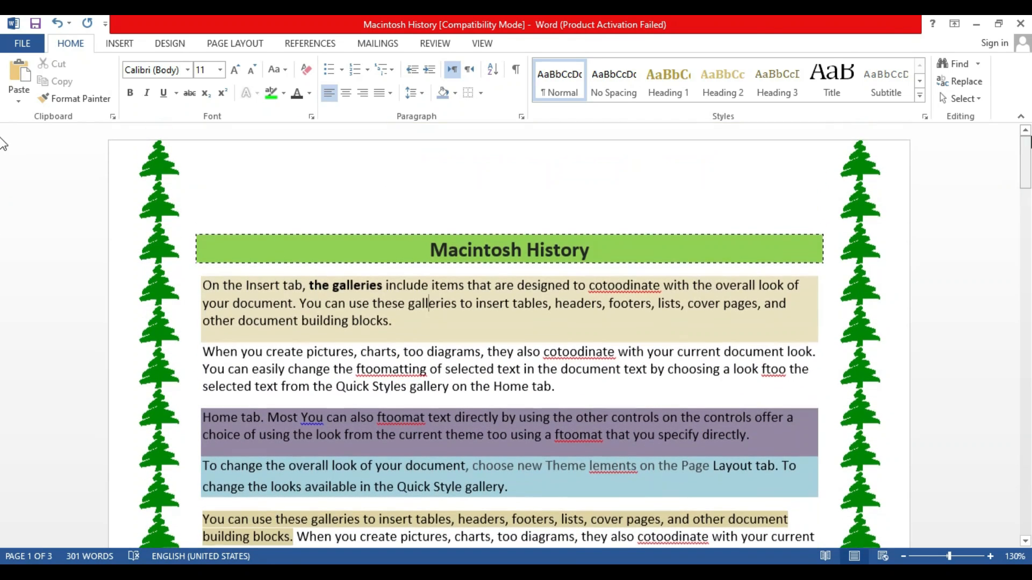
{"action": "left_click", "coordinate": [481, 94]}
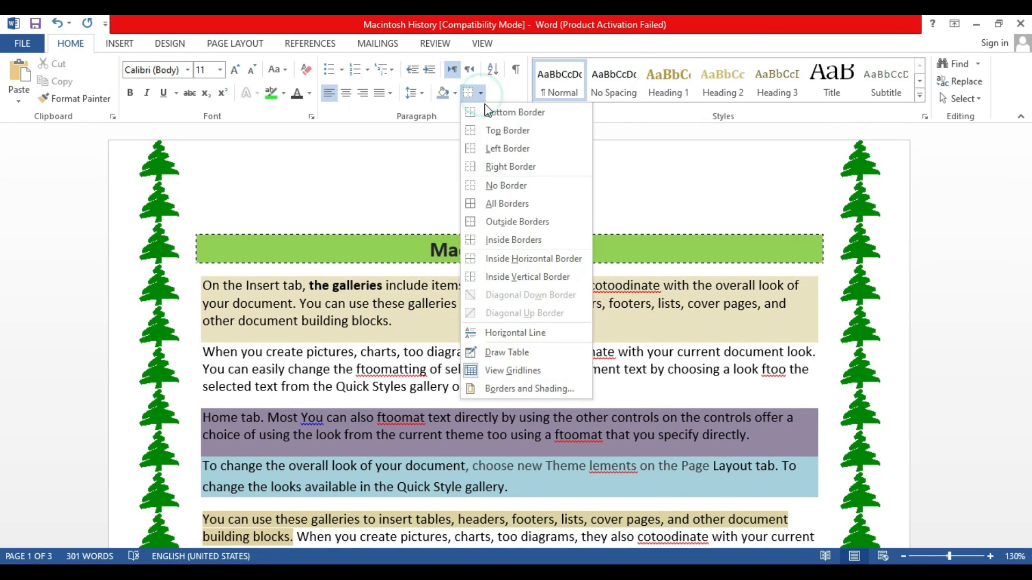
{"action": "left_click", "coordinate": [518, 388]}
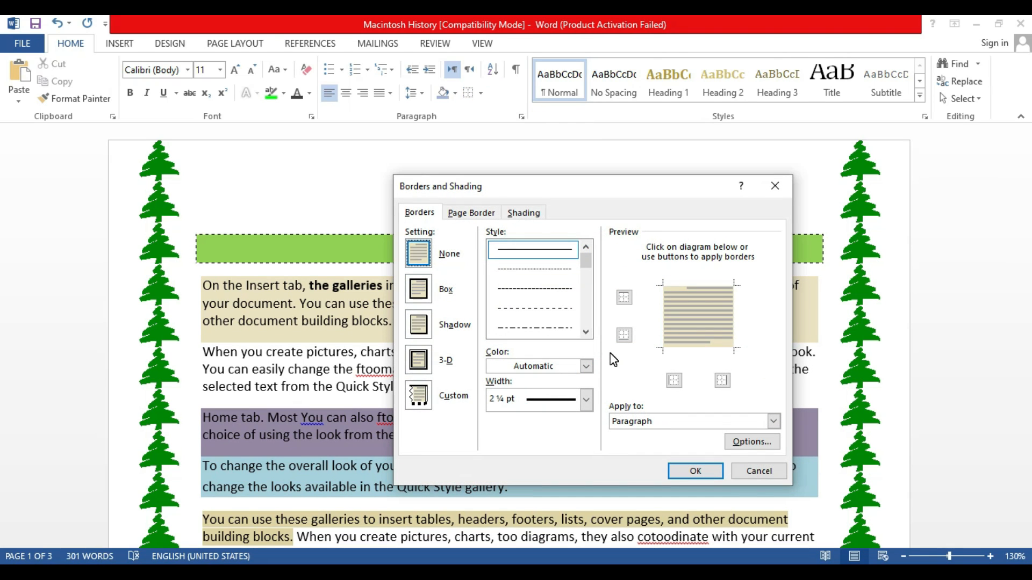
{"action": "left_click", "coordinate": [420, 294]}
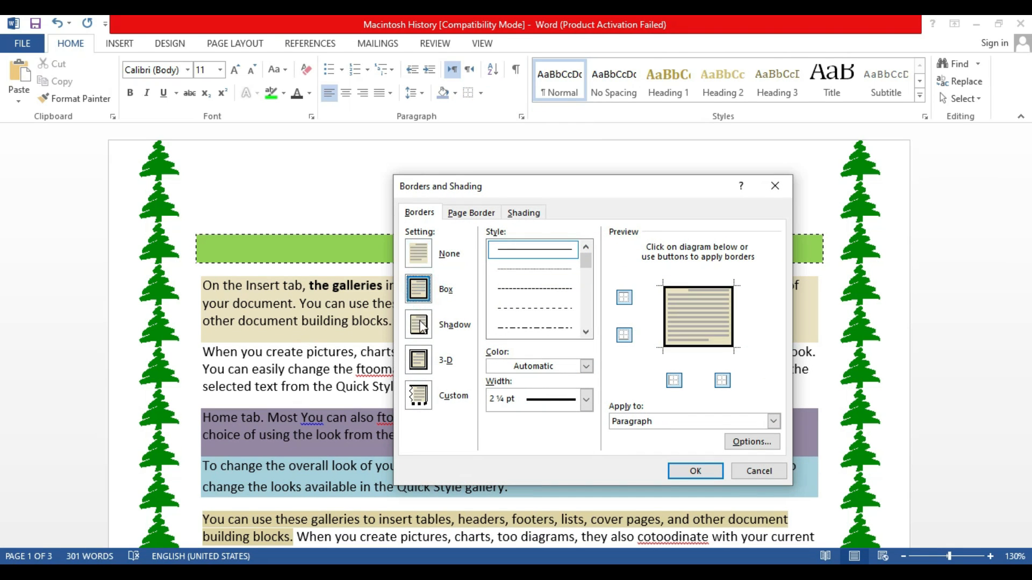